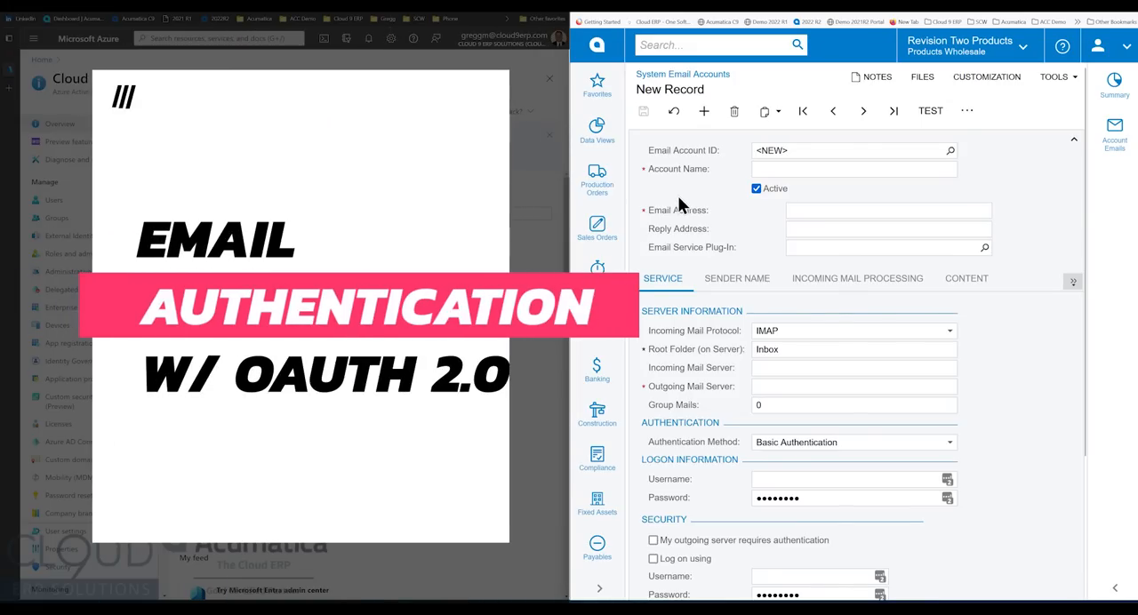
left_click(785, 443)
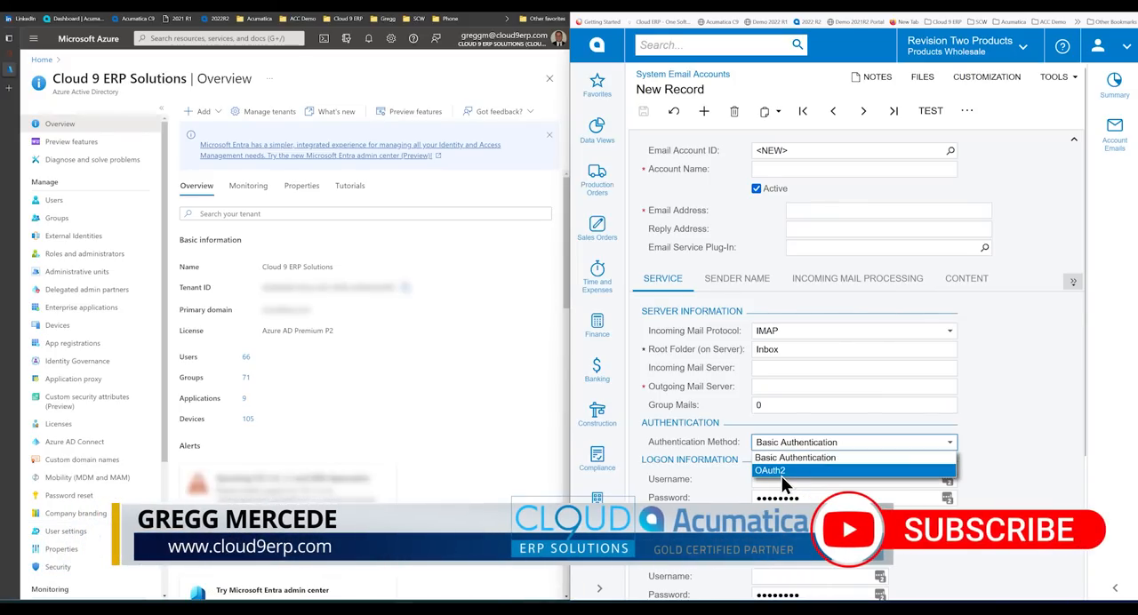
left_click(697, 391)
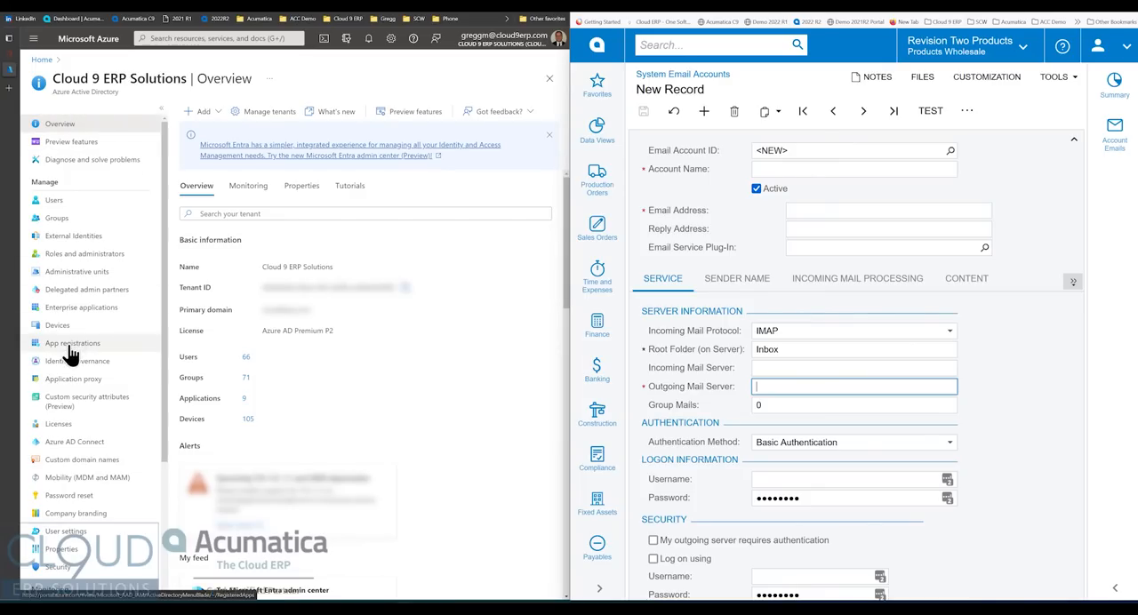
left_click(263, 292)
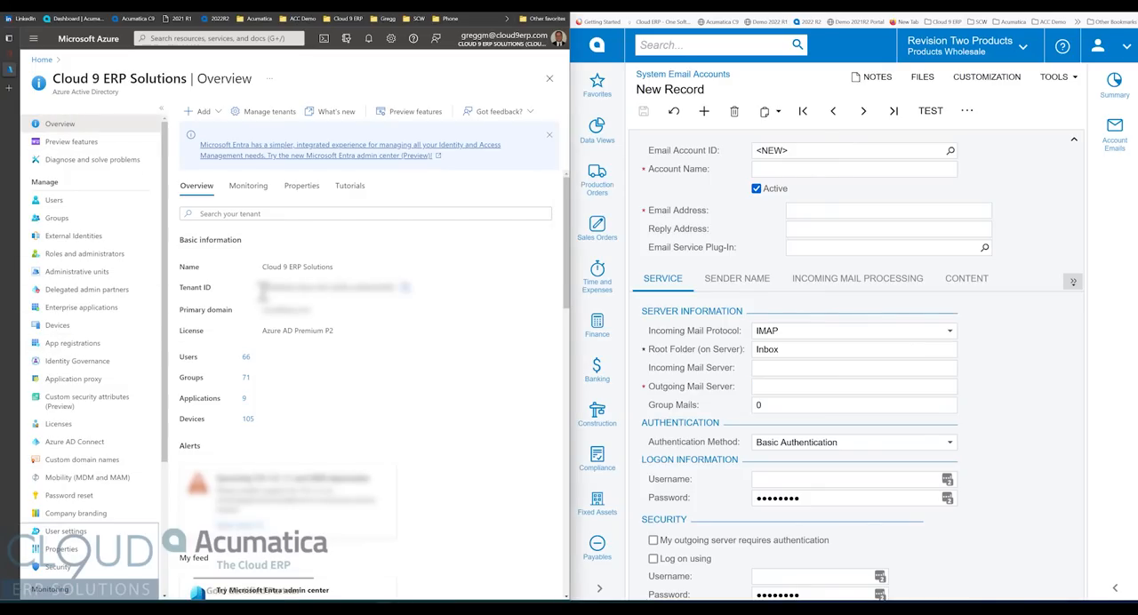
- Name the new system email account "support email 123"
left_click(839, 170)
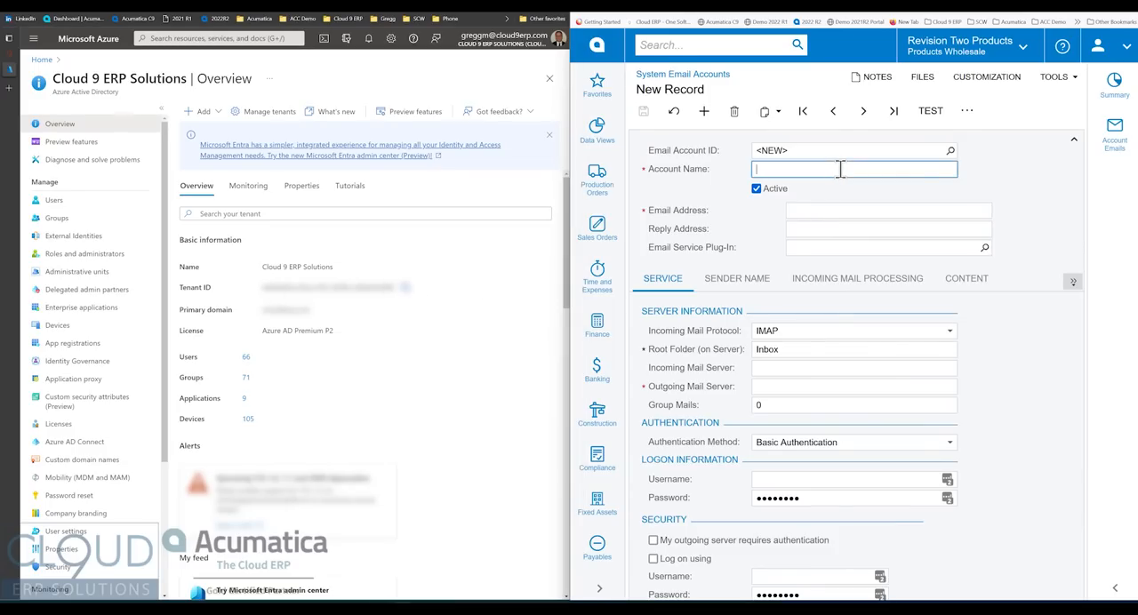
type("support email 123")
key("Tab")
- Fill in the account's email address and use the same address as the reply address, choosing no email service plug-in
key("Tab")
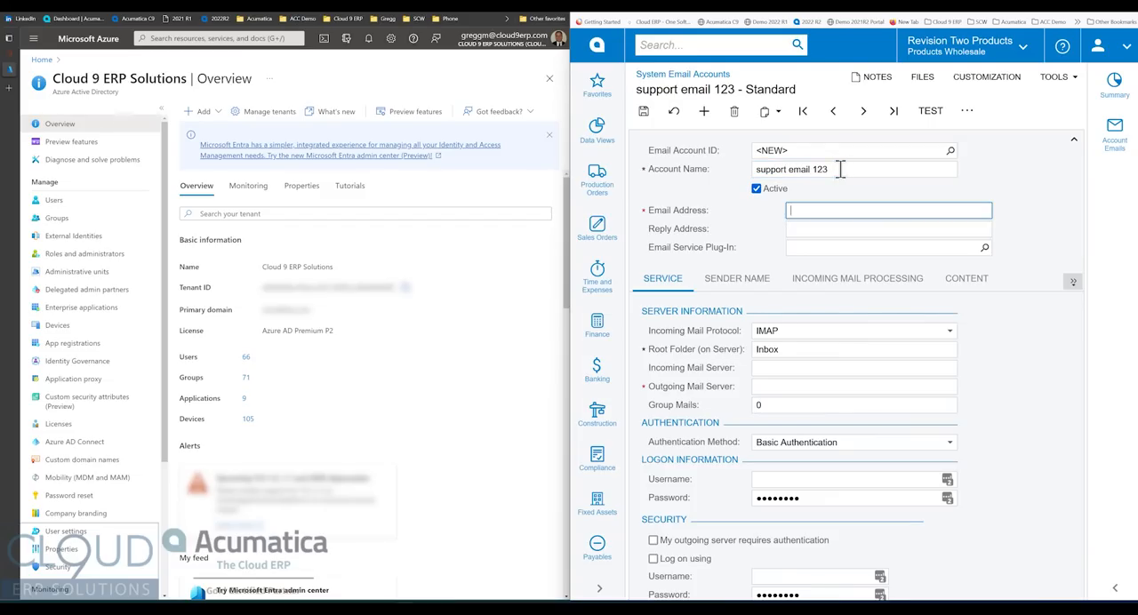
key("Tab")
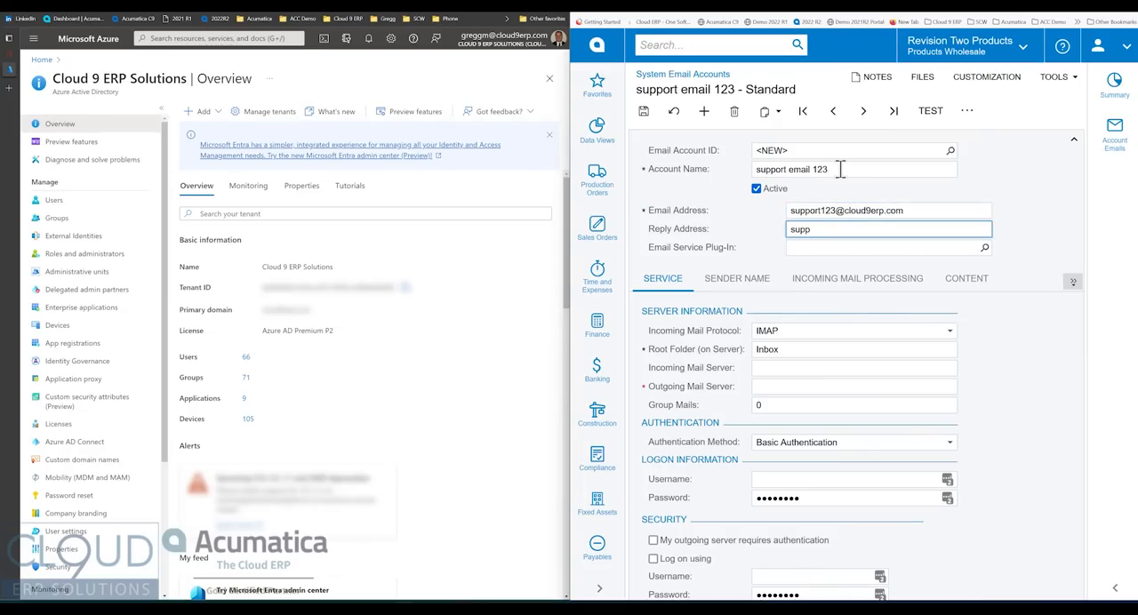
key("Tab")
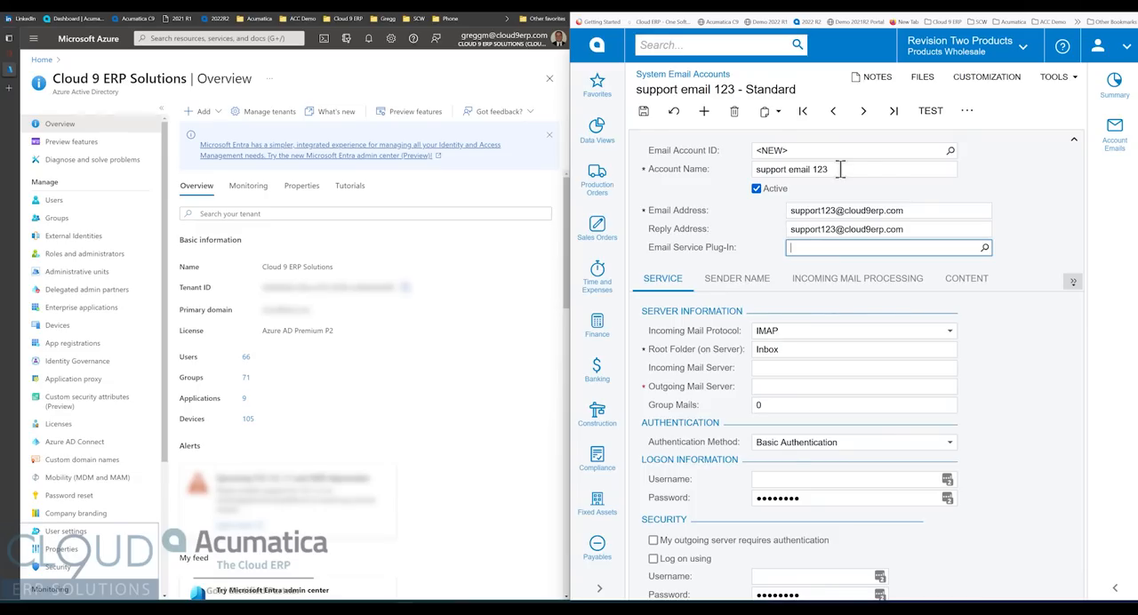
left_click(985, 247)
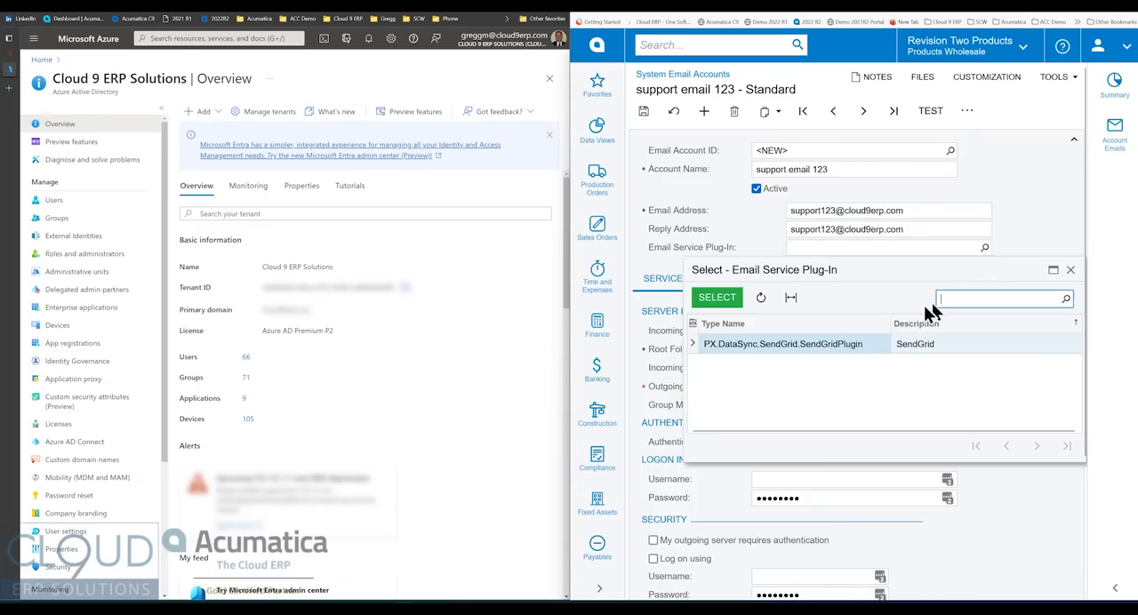
key("Escape")
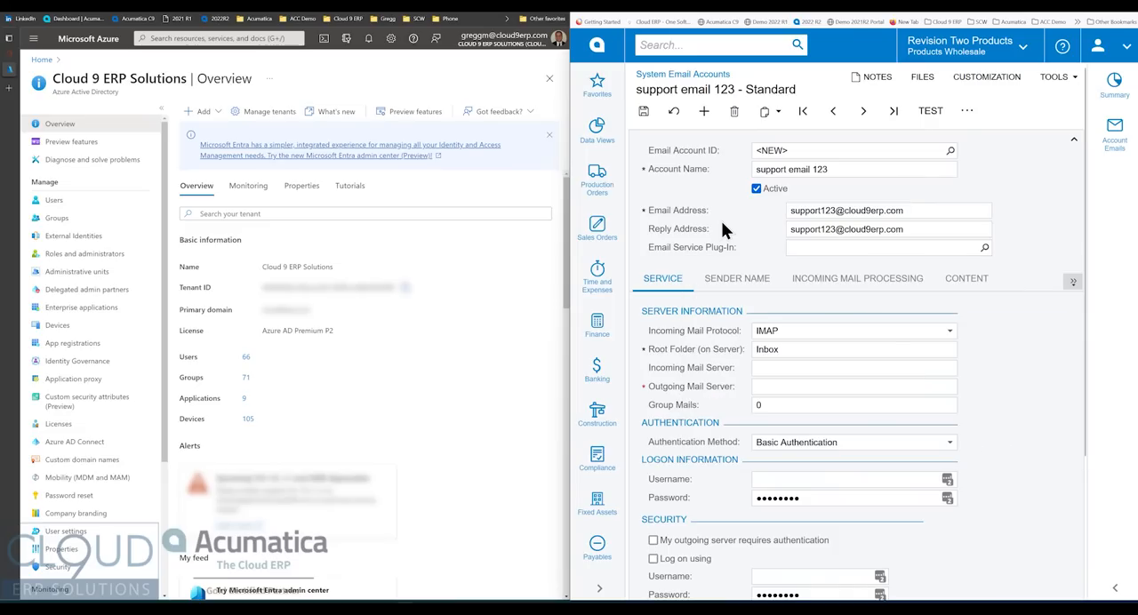
- Set the incoming mail protocol to IMAP and the root folder on the server to Inbox
left_click(797, 333)
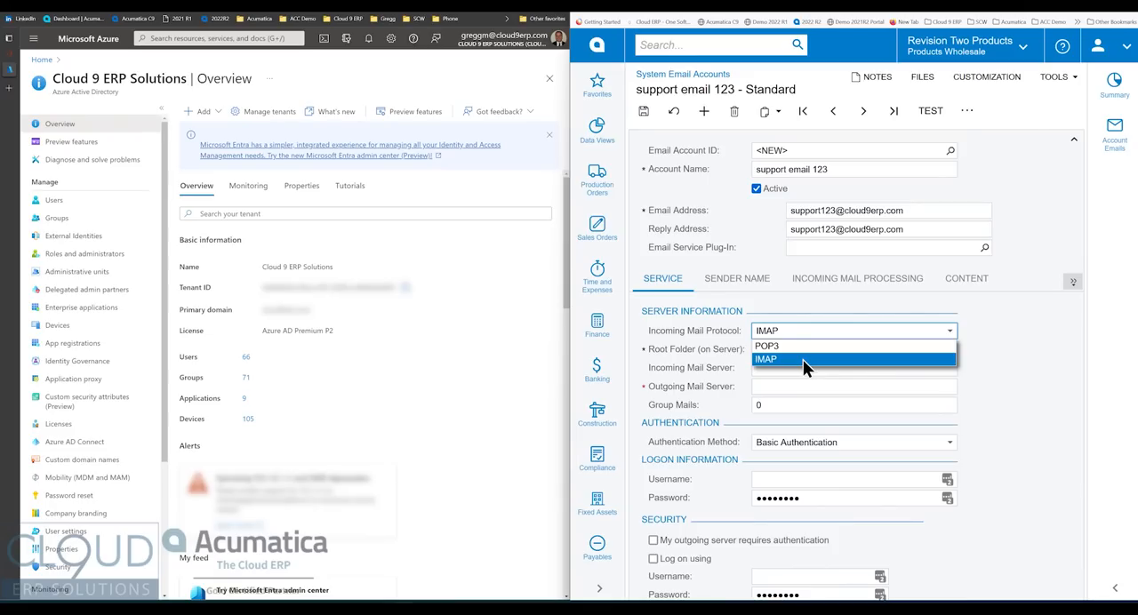
left_click(803, 359)
left_click(776, 349)
type("Inbo")
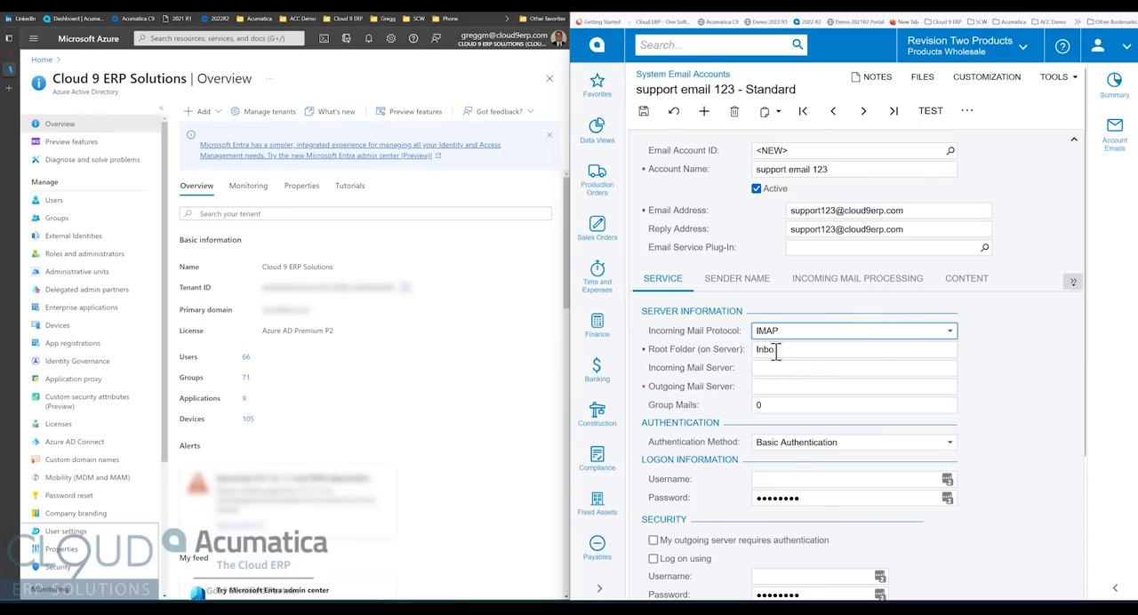
type("x")
- Set the incoming mail server to outlook.office365.com and the outgoing mail server to smtp.office365.com
left_click(789, 369)
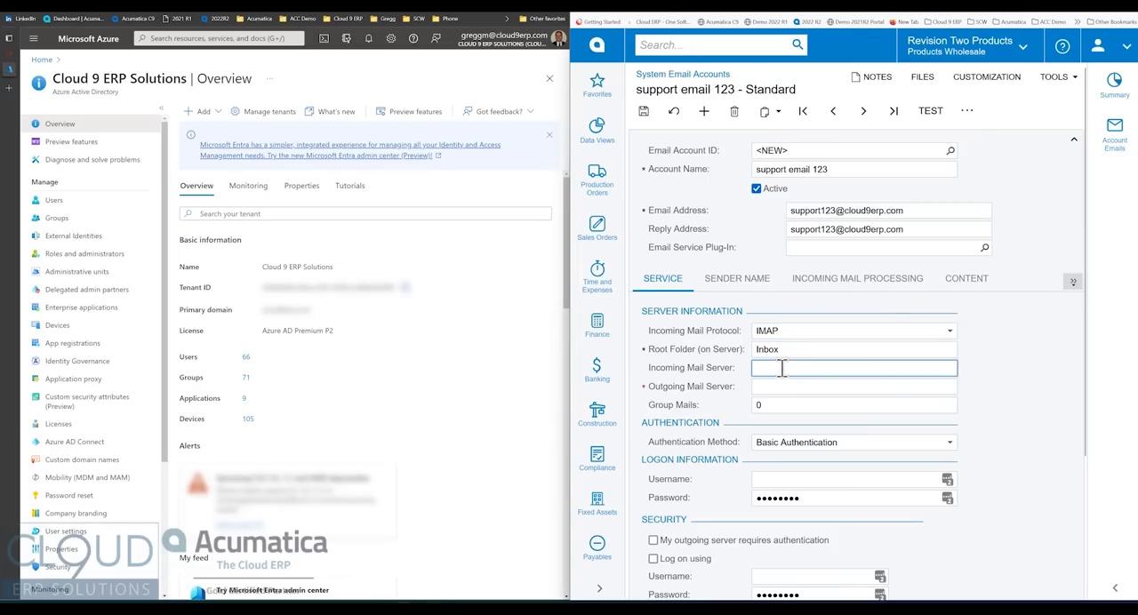
key("alt+Tab")
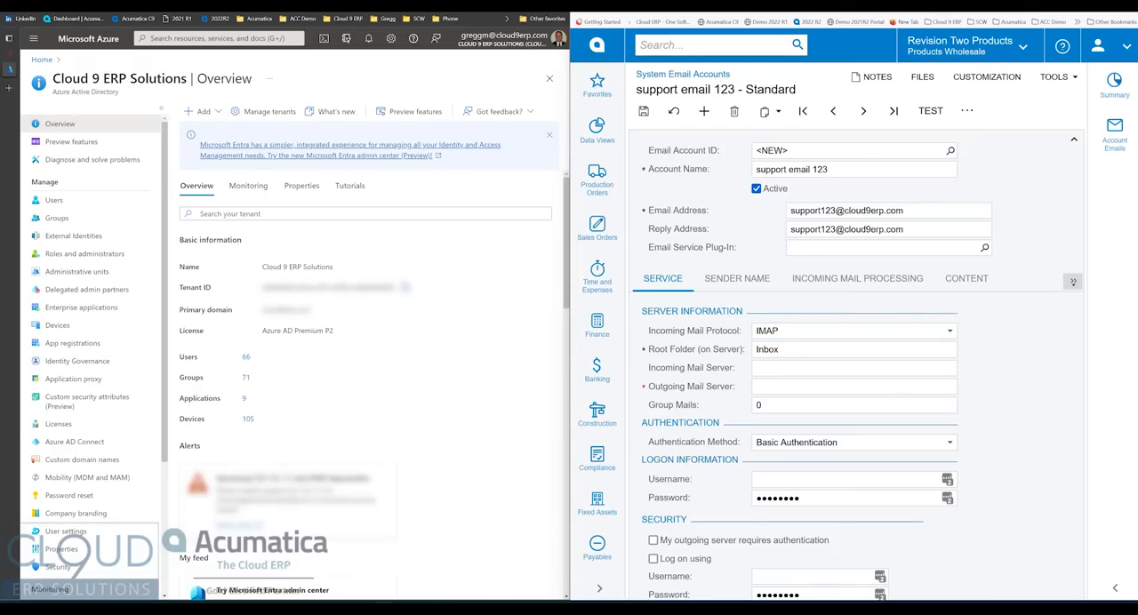
left_click(784, 366)
type("outlook.office365.com")
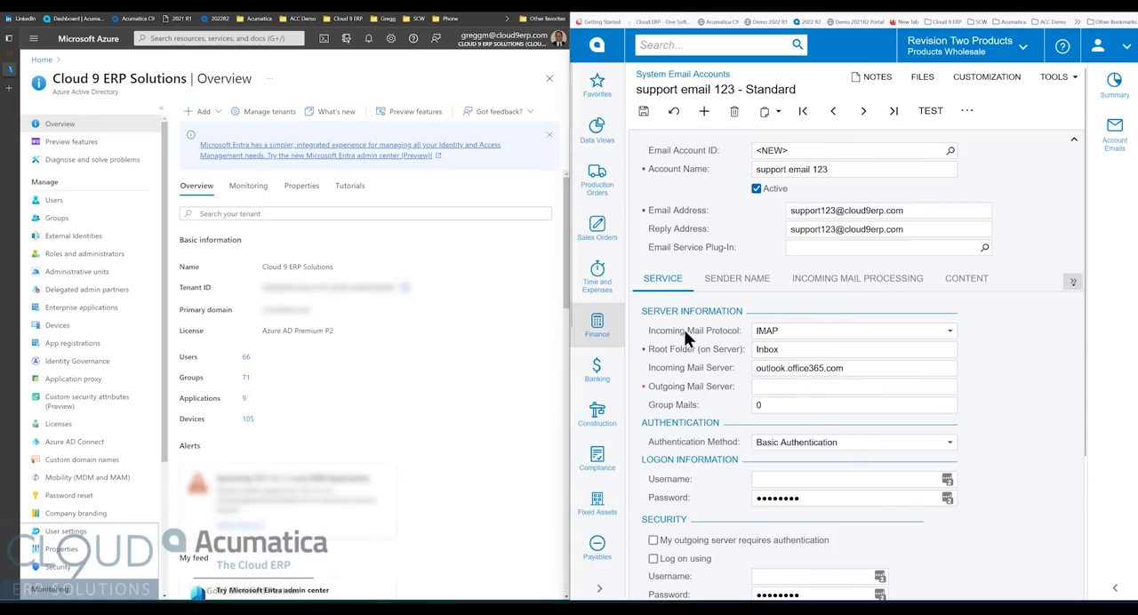
left_click(793, 386)
type("smtp.office365.com")
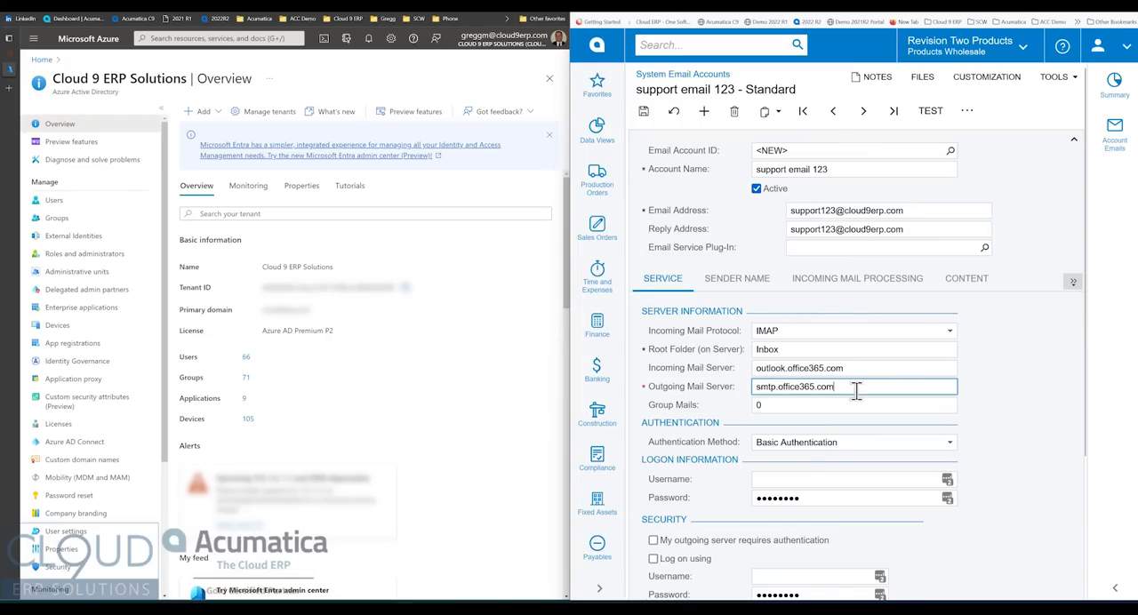
key("Tab")
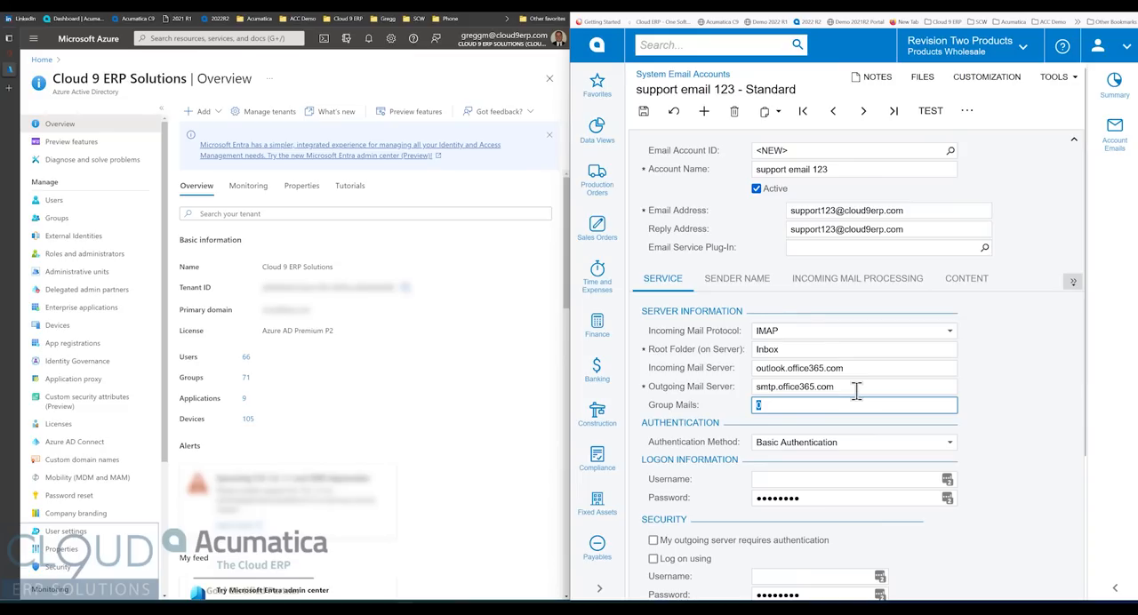
- Set the email account's authentication method to OAuth2
left_click(813, 444)
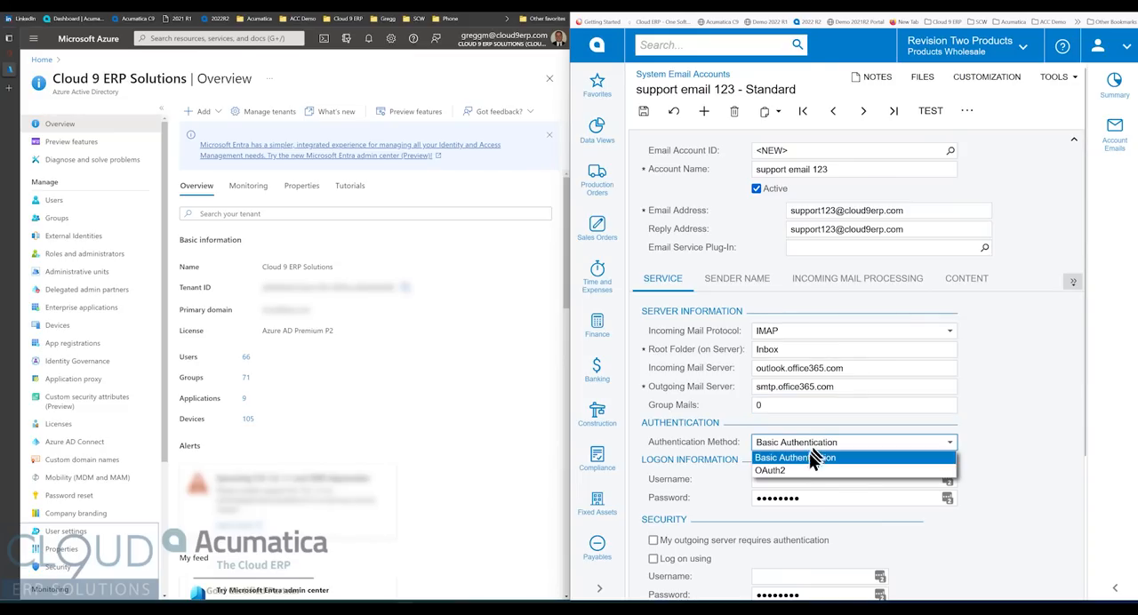
left_click(795, 473)
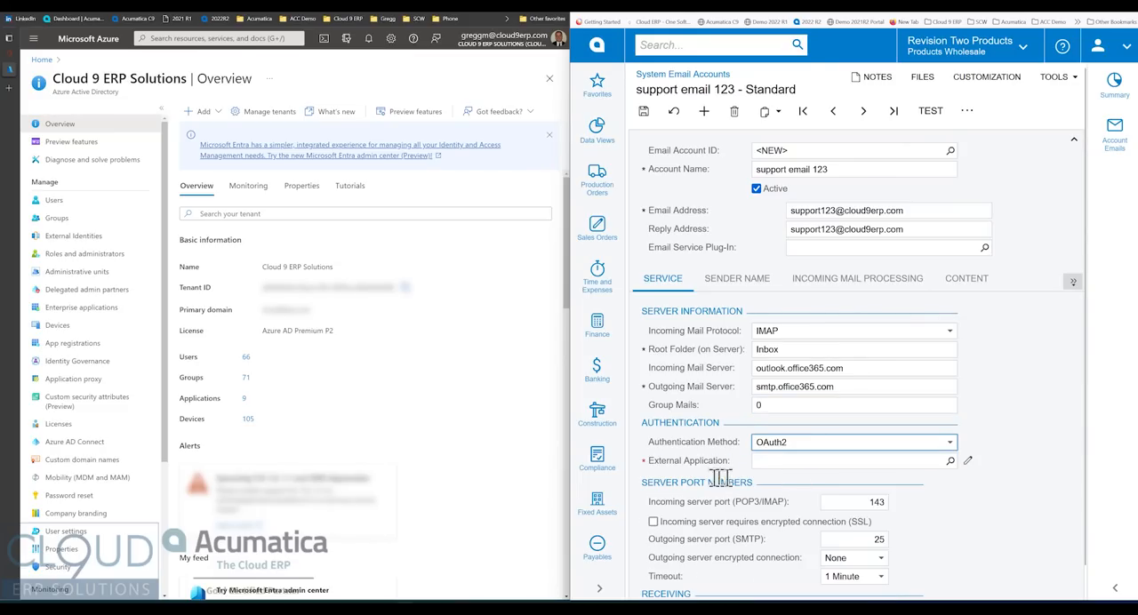
scroll(692, 460, "down", 1)
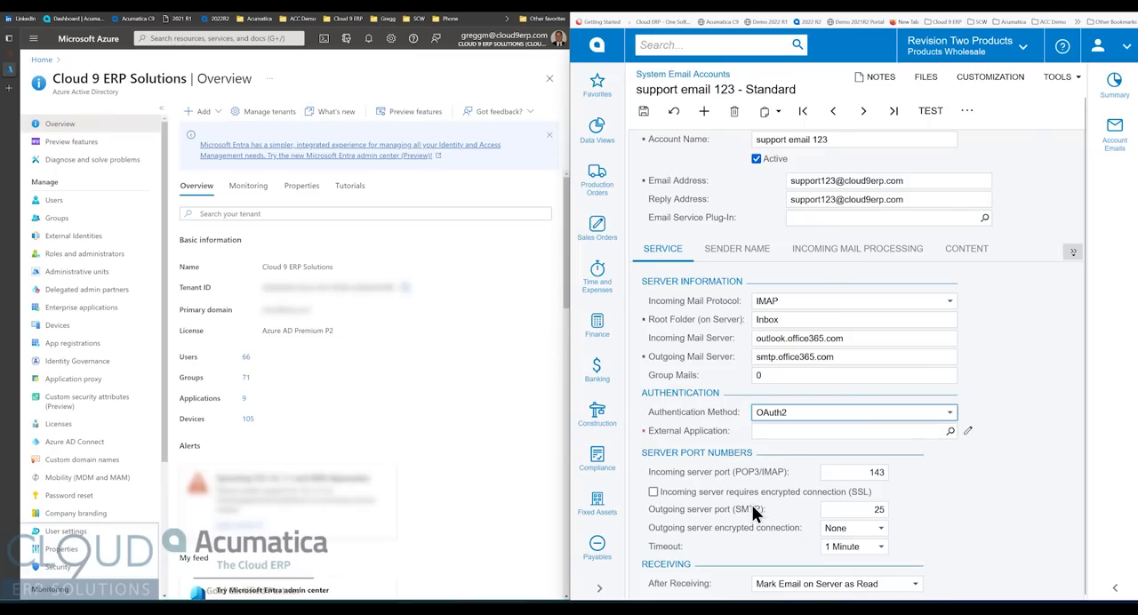
- Search the screens for "externa" and open External Applications
left_click(698, 40)
type("externa")
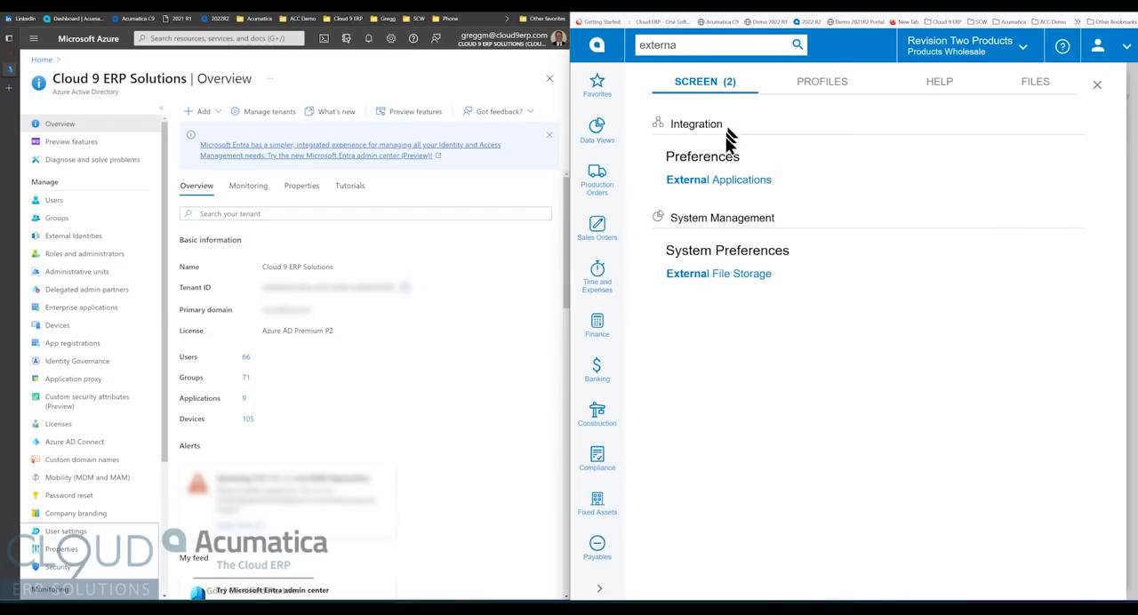
left_click(735, 182)
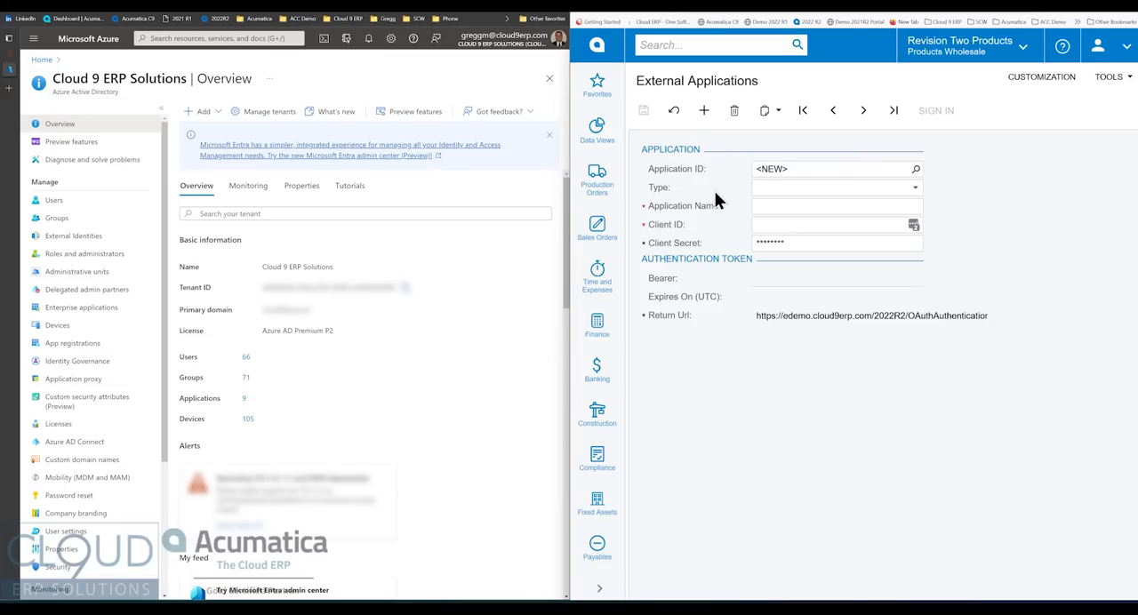
- Open the existing Office 365 Connector application record and review the available application types
left_click(916, 169)
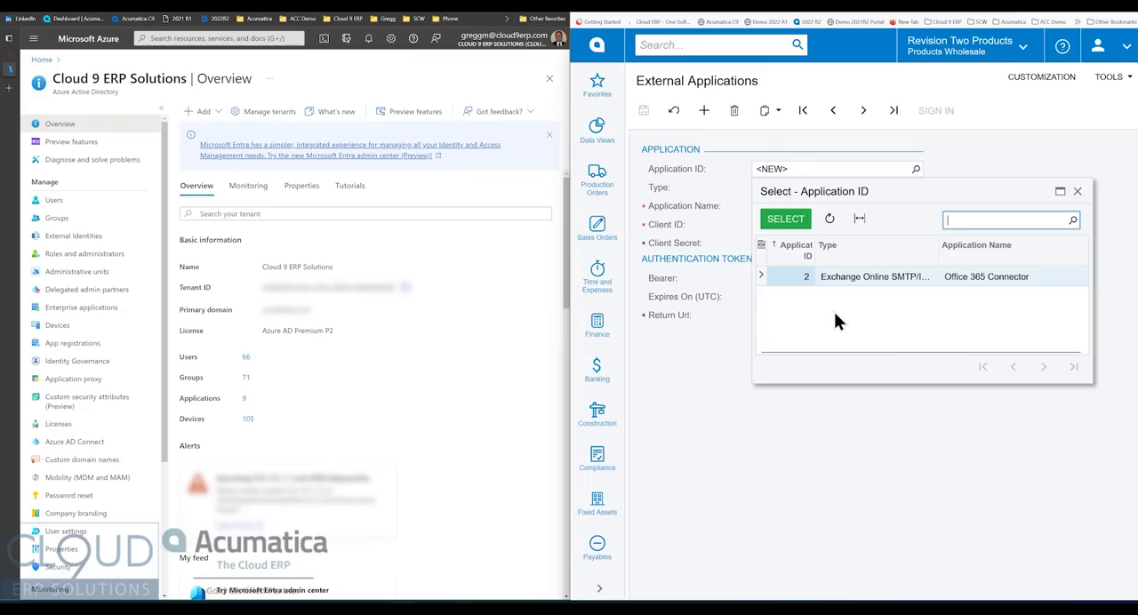
double_click(892, 276)
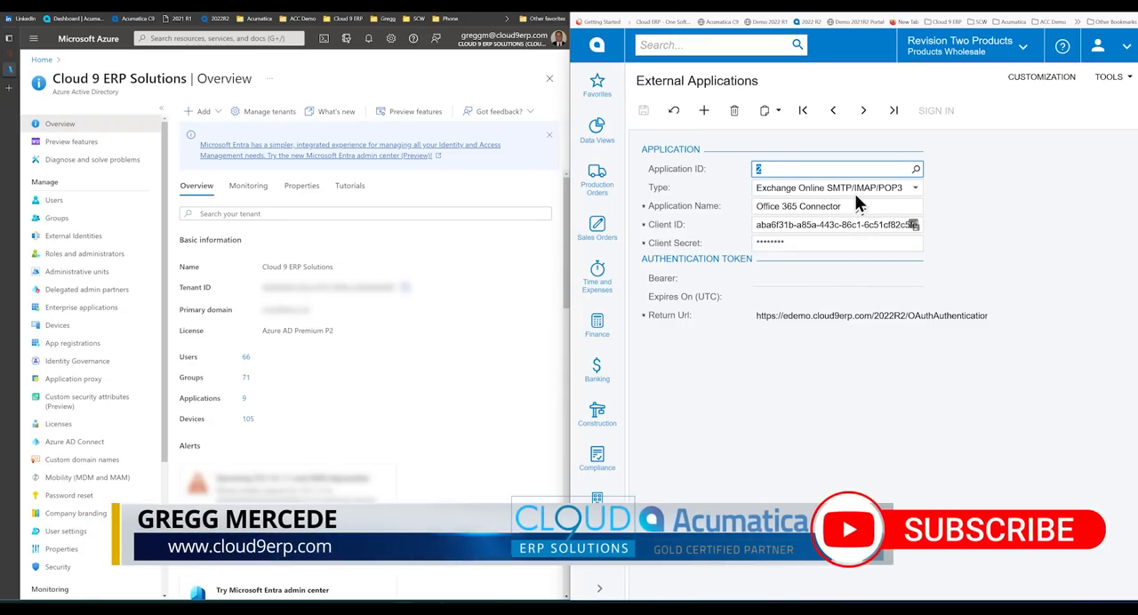
left_click(858, 187)
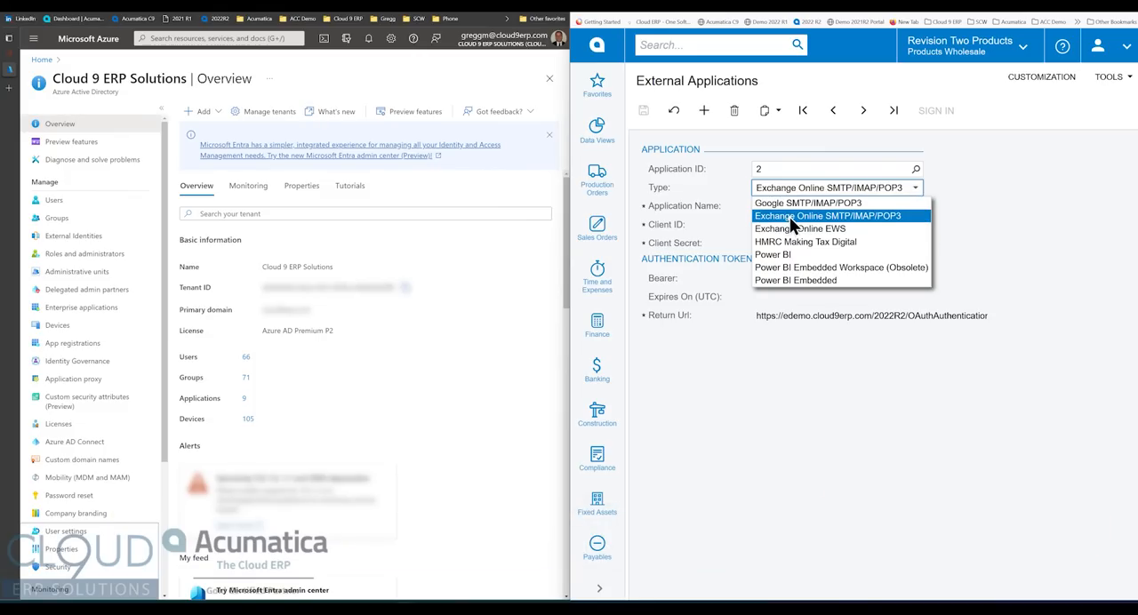
left_click(1029, 185)
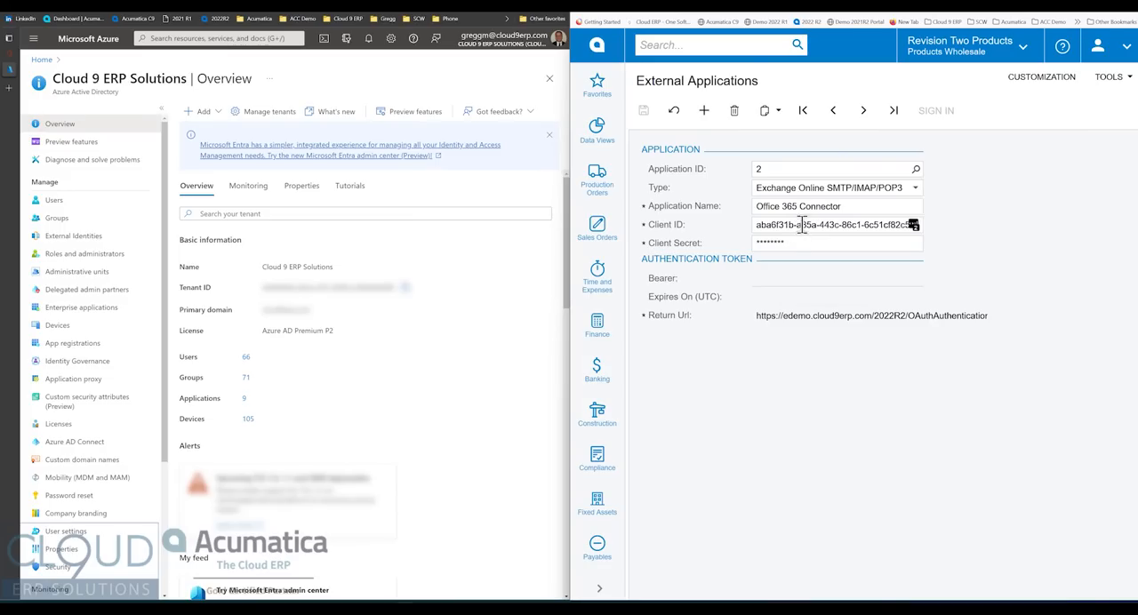
- Add a new external application of type Exchange Online SMTP/IMAP/POP3 named "Edemo Email"
left_click(704, 110)
left_click(826, 191)
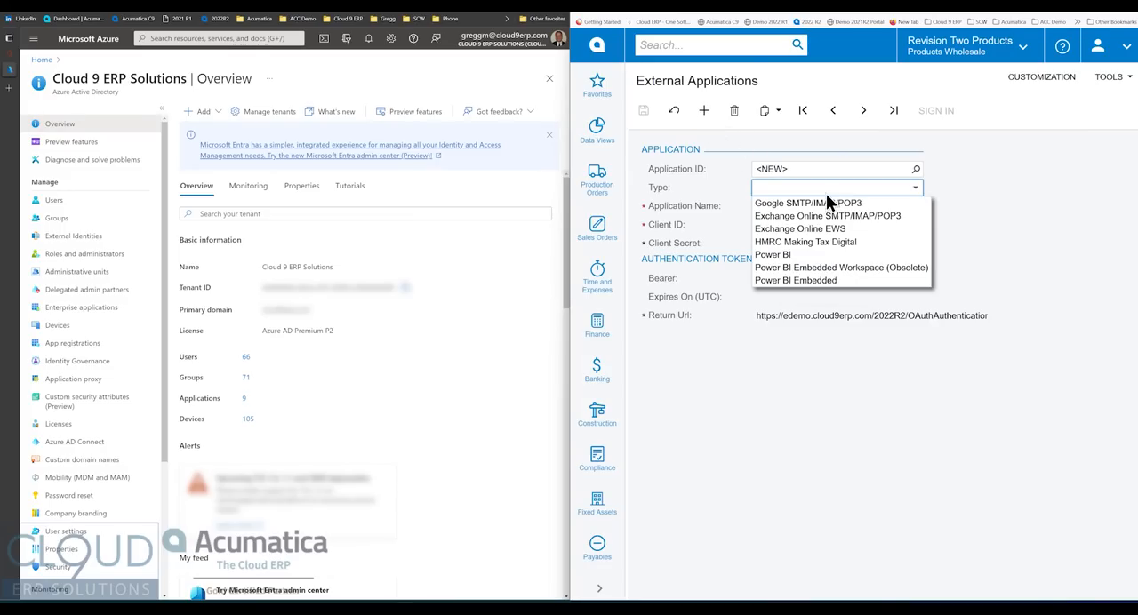
left_click(822, 217)
left_click(813, 208)
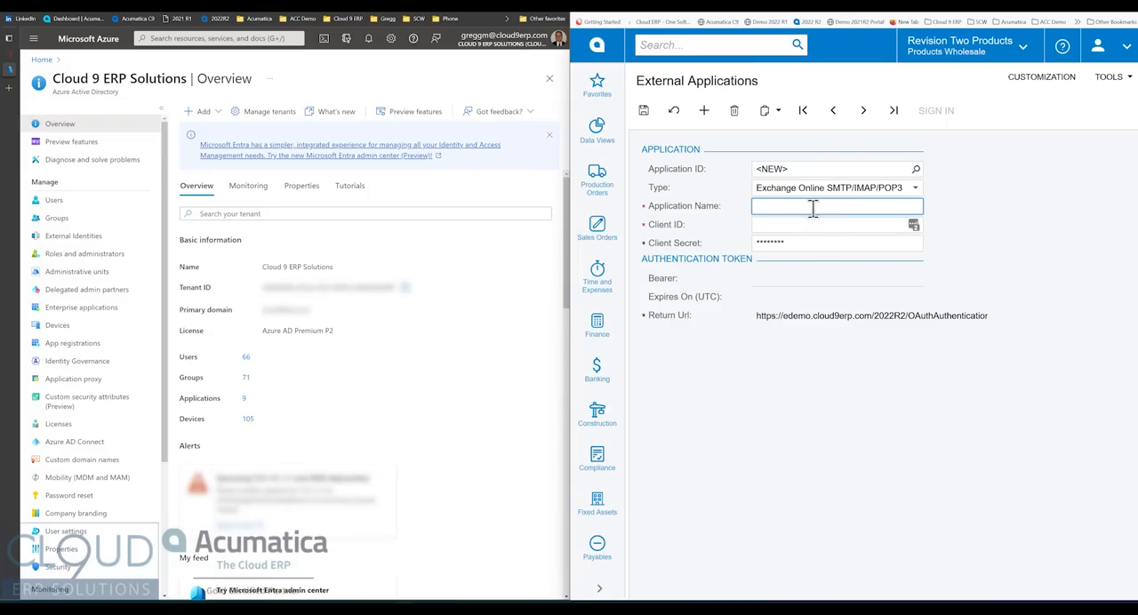
type("Edemo Email")
key("Tab")
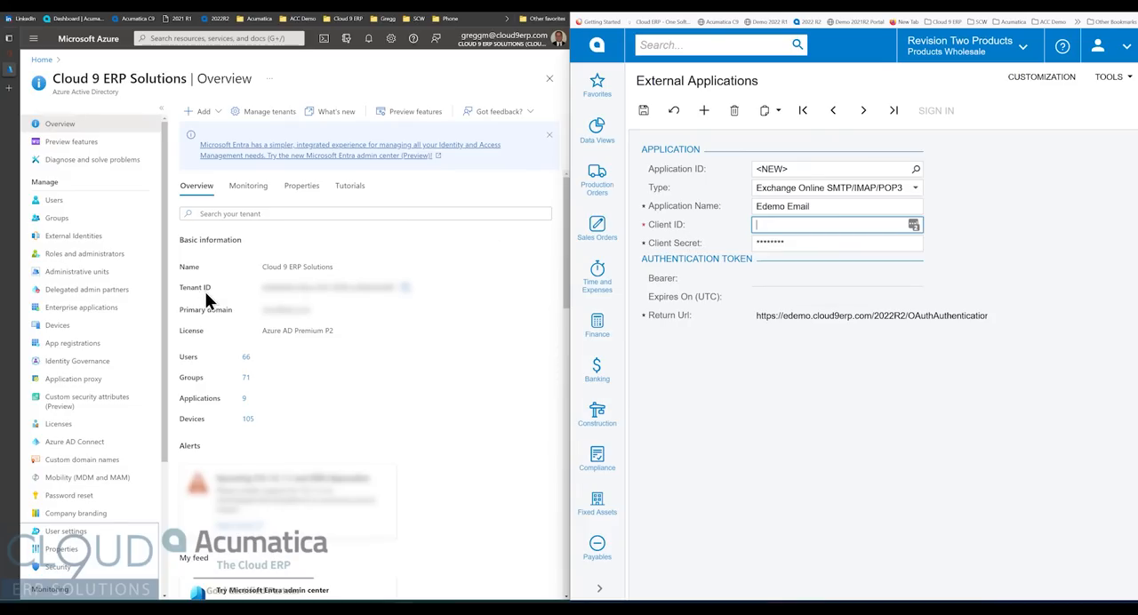
- Switch to Microsoft Azure and start a new app registration named "Edemo Email" for single-tenant accounts in this organizational directory only
left_click(70, 349)
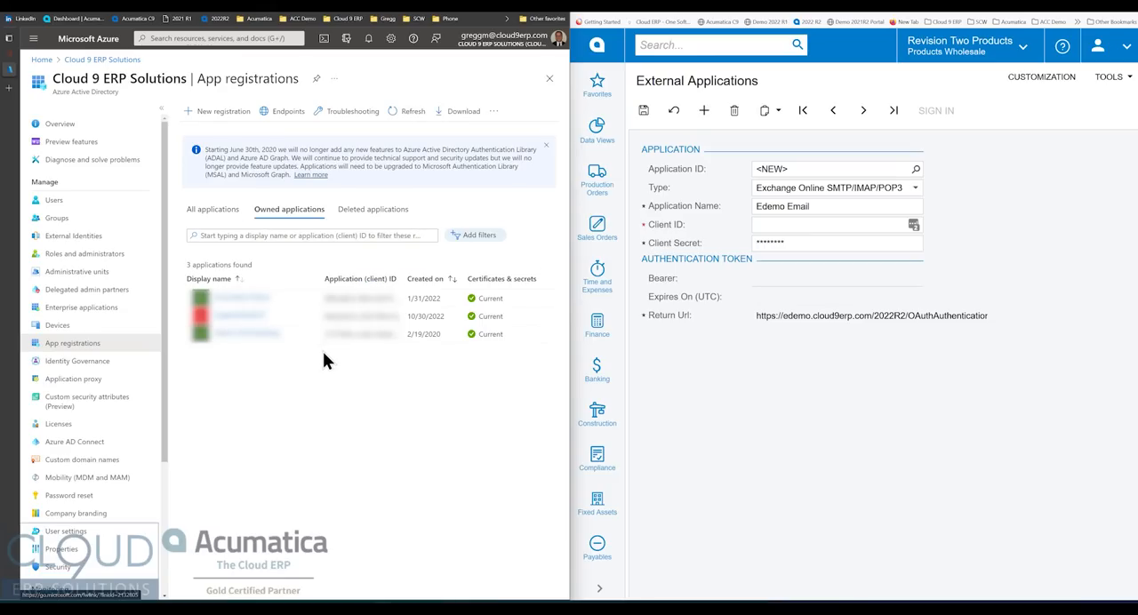
left_click(220, 110)
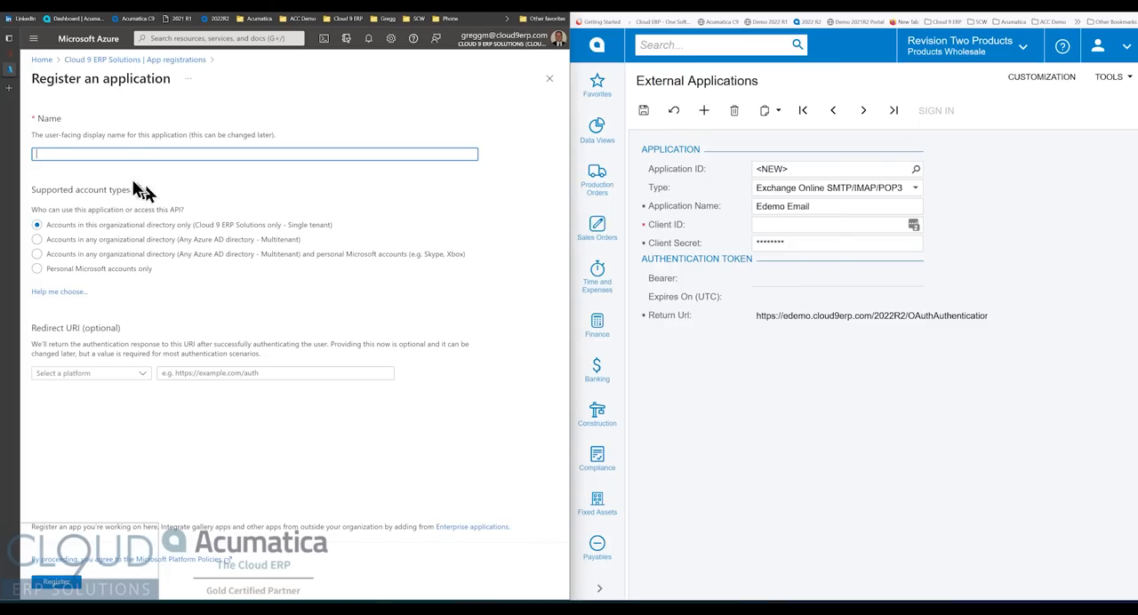
type("Edemo")
type("Email")
key("Tab")
left_click(36, 226)
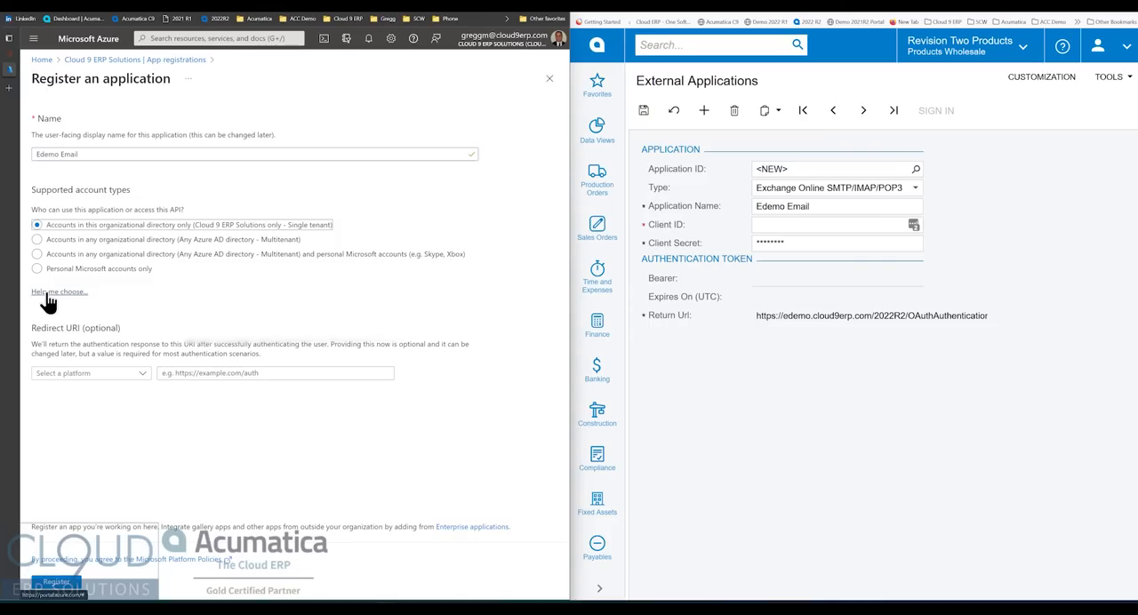
- Add a Web redirect URI using the Return Url copied from the external application record, and register the application
left_click(76, 373)
left_click(45, 406)
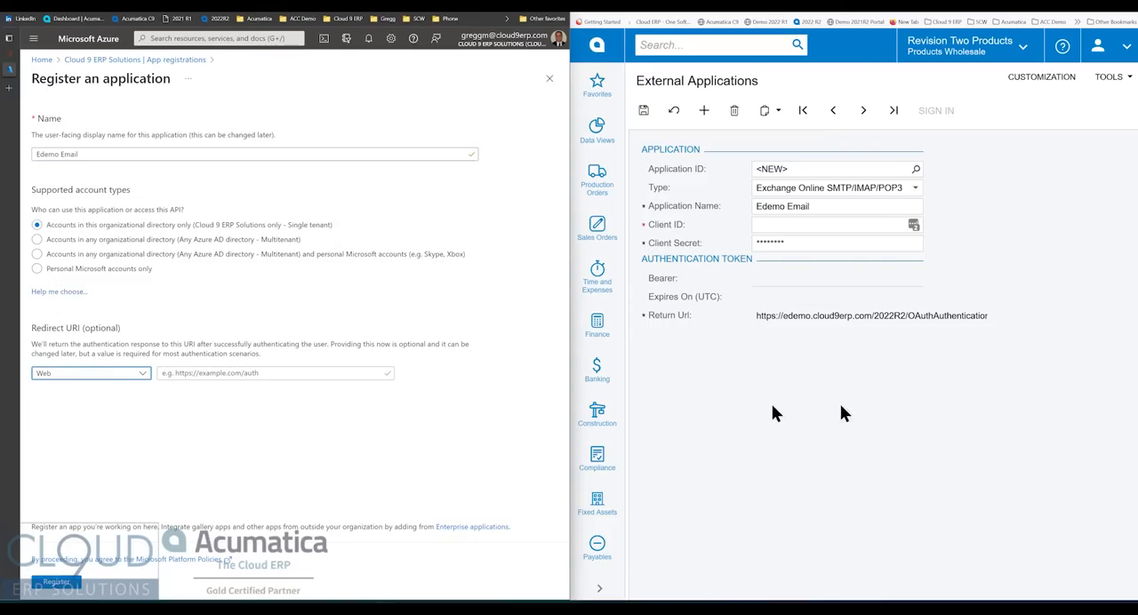
triple_click(860, 318)
key("ctrl+c")
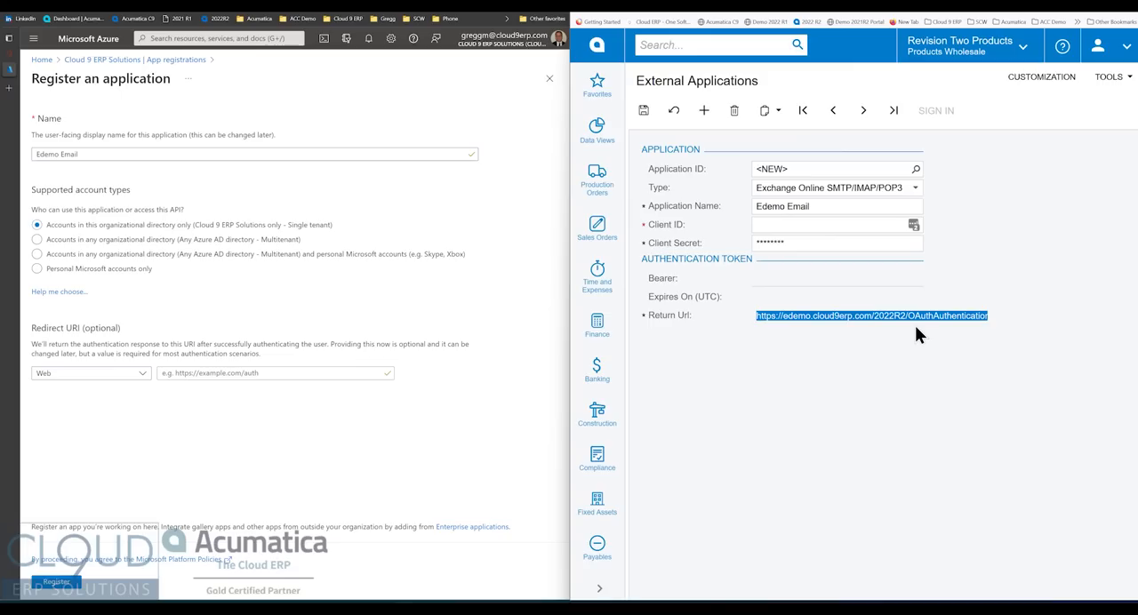
left_click(279, 374)
key("ctrl+v")
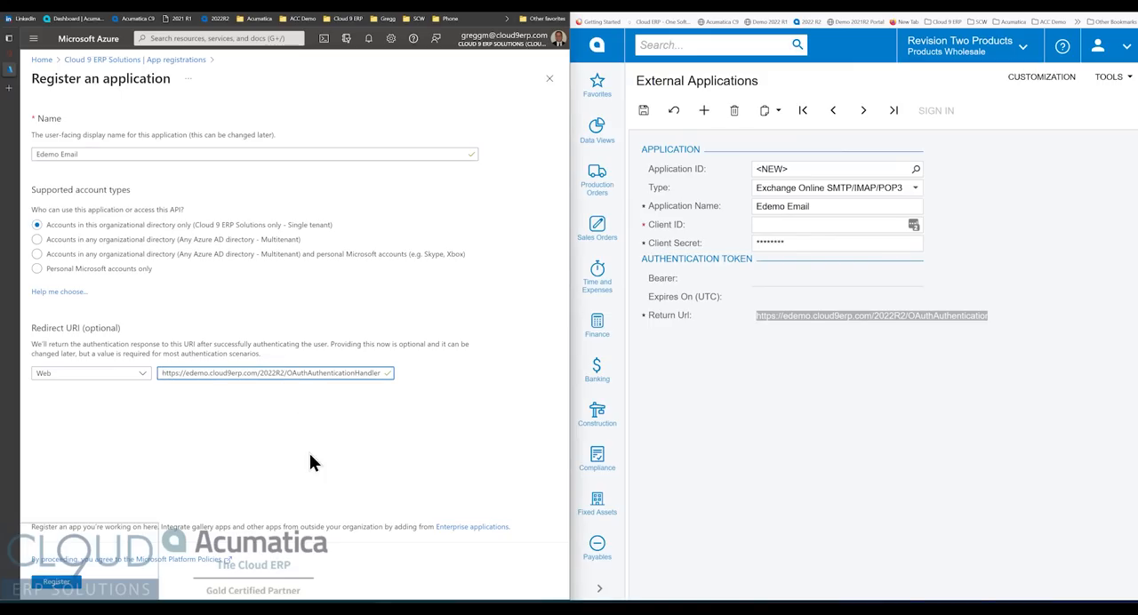
left_click(55, 584)
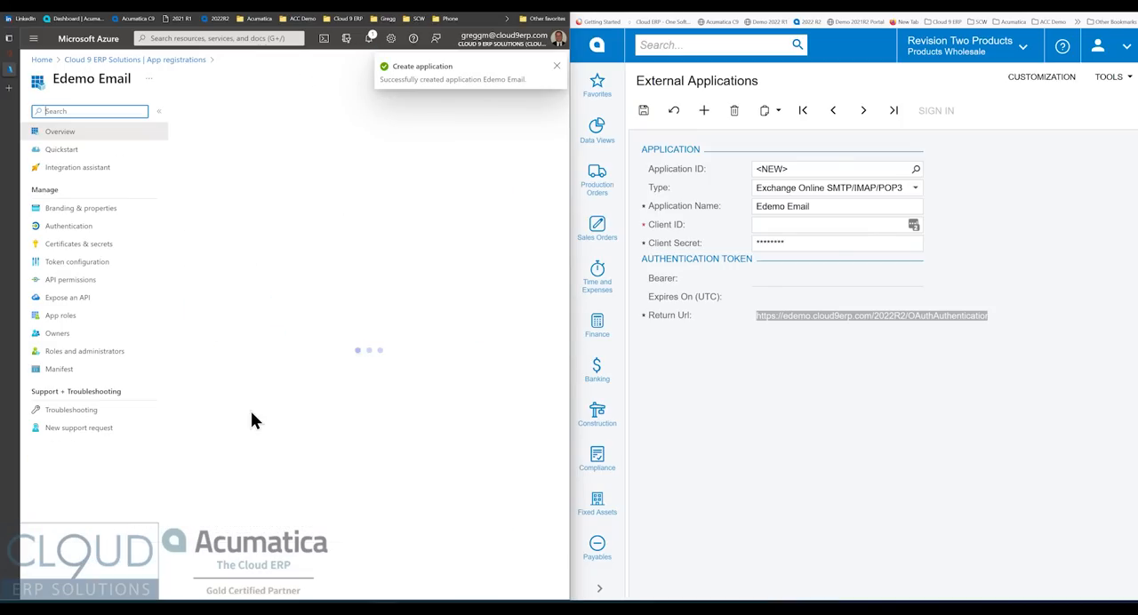
- Copy the Application (client) ID of the Edemo Email app registration into the Client ID of the external application
left_click(557, 65)
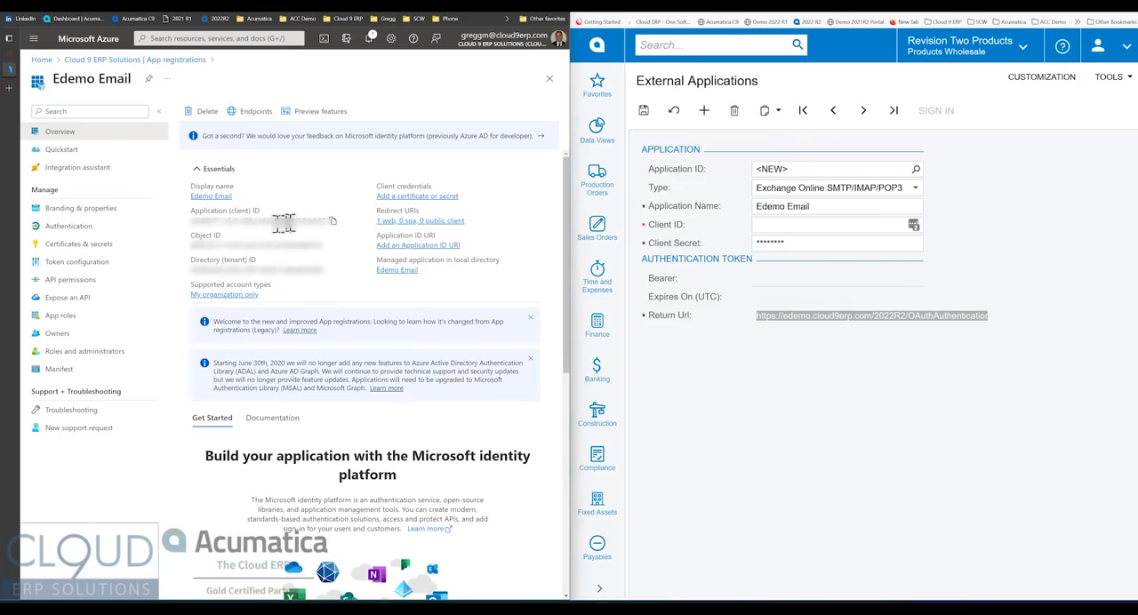
left_click(334, 228)
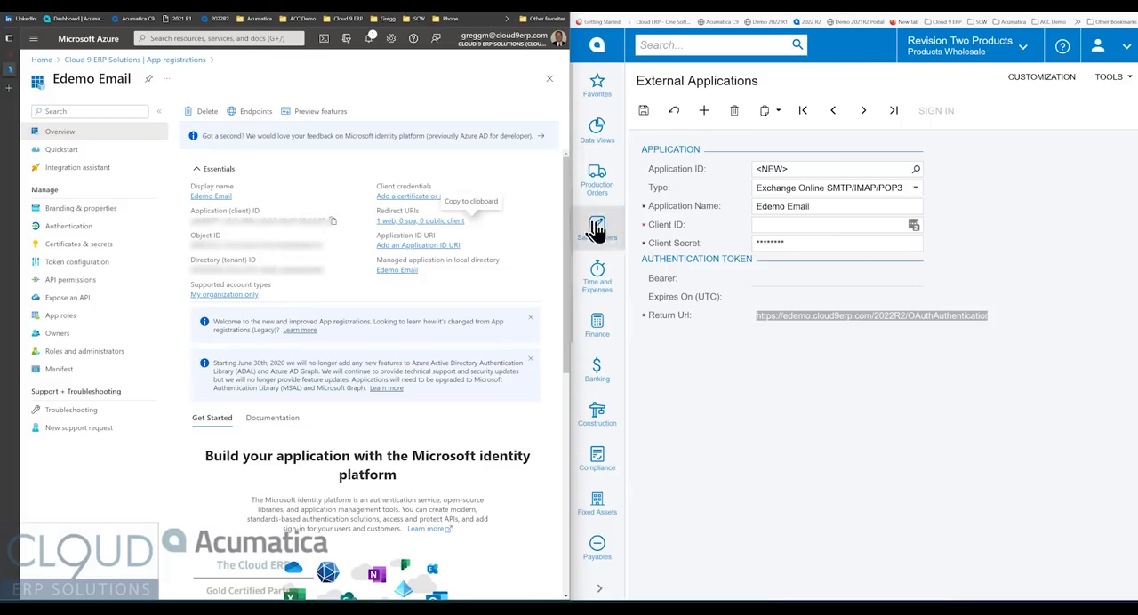
left_click(782, 226)
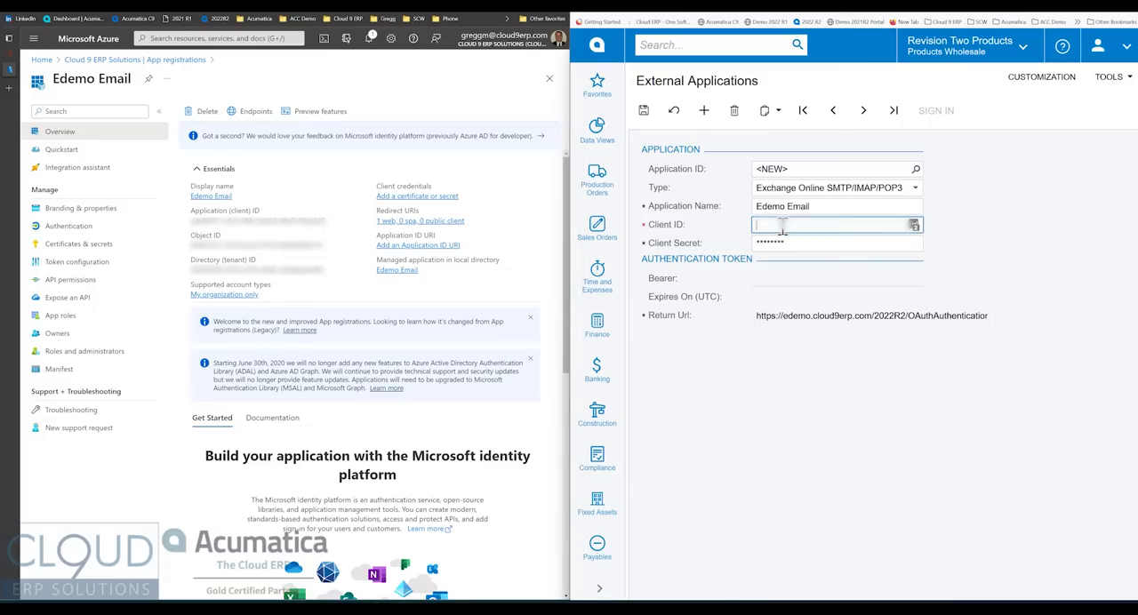
key("ctrl+v")
left_click(795, 243)
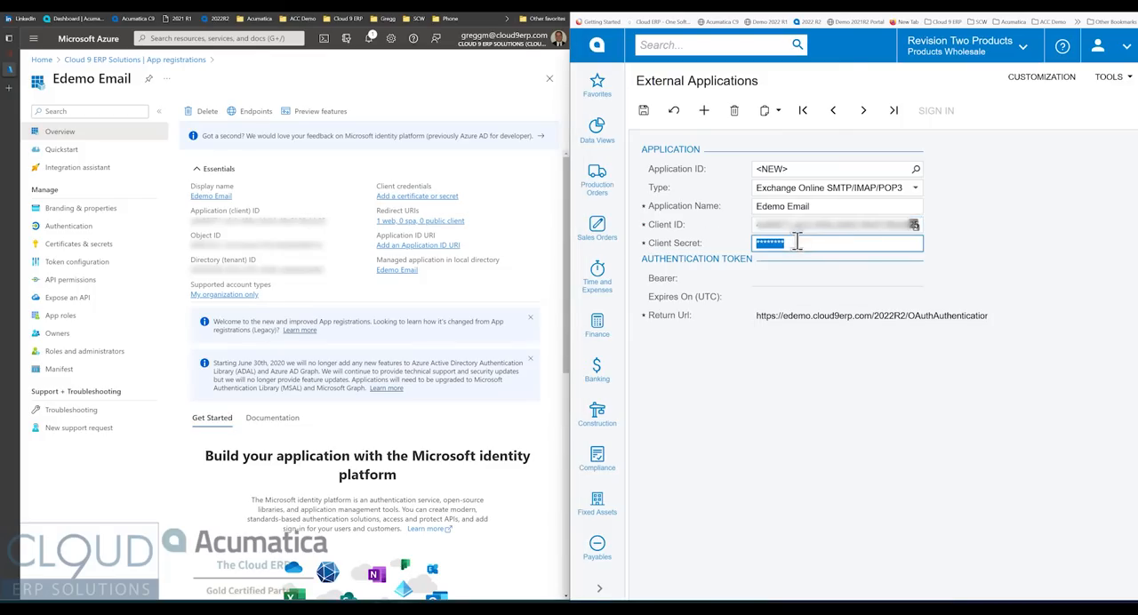
left_click(796, 226)
left_click(803, 227)
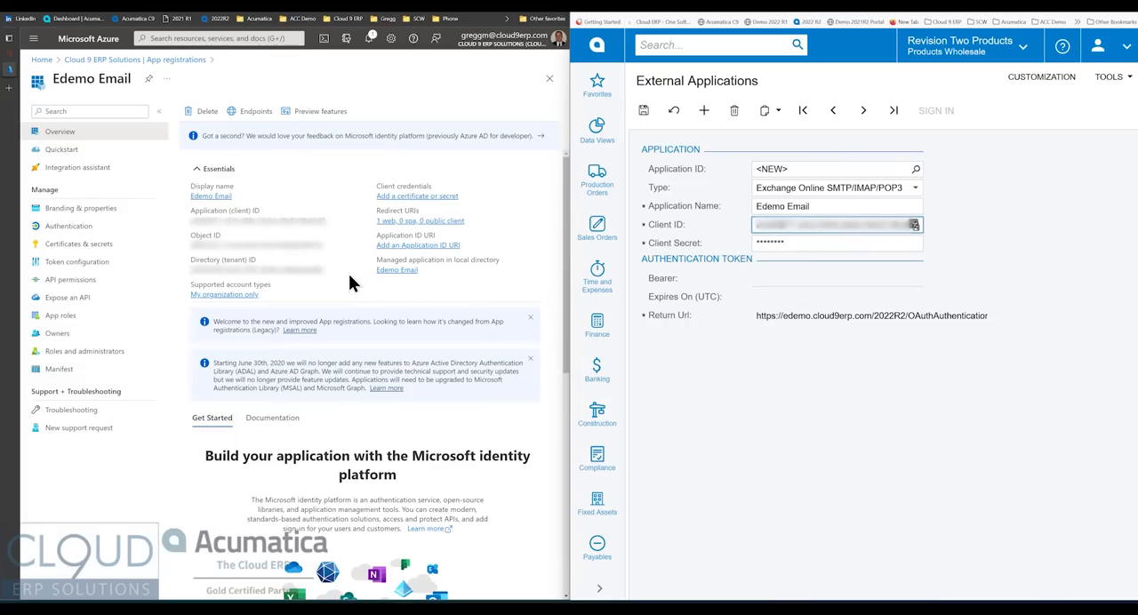
- Add a client secret to the Edemo Email app registration with the description "Default" and a 24-month expiry
left_click(61, 255)
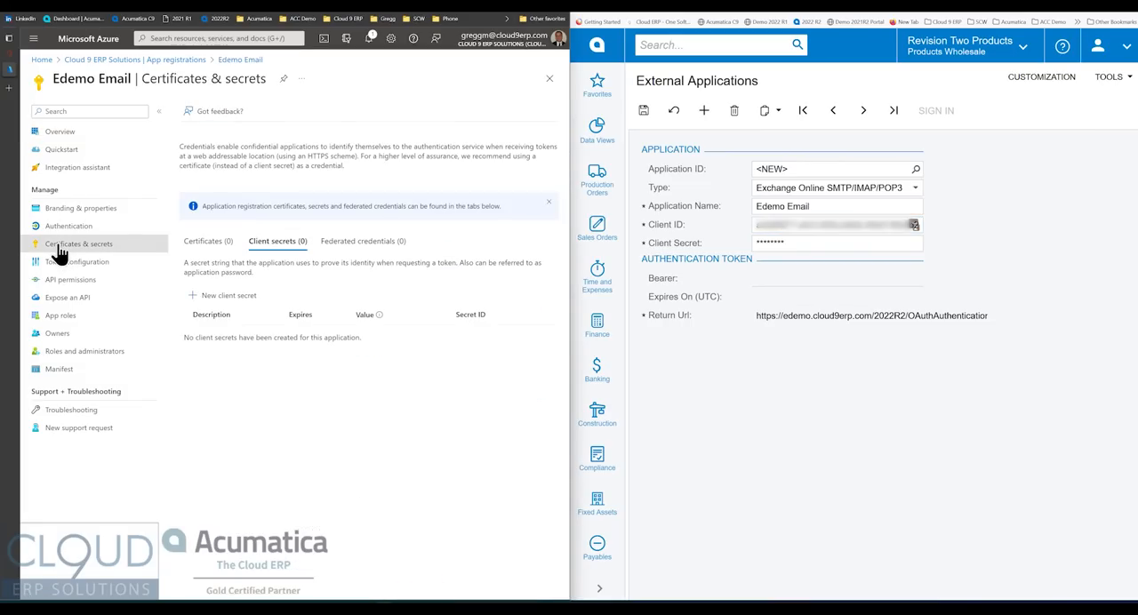
left_click(216, 296)
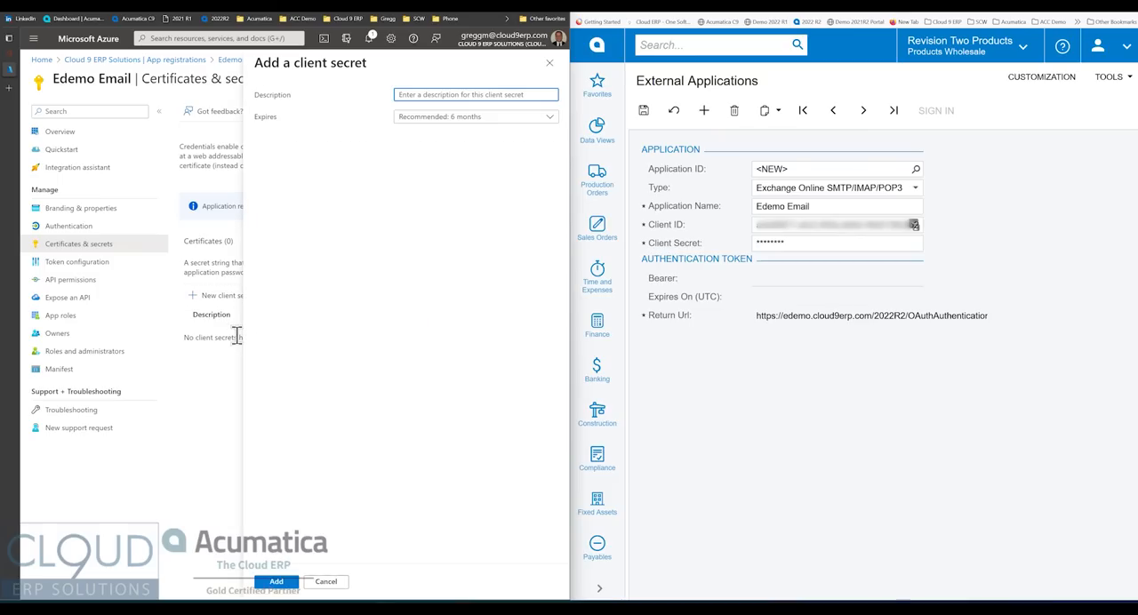
type("Default")
key("Tab")
left_click(470, 118)
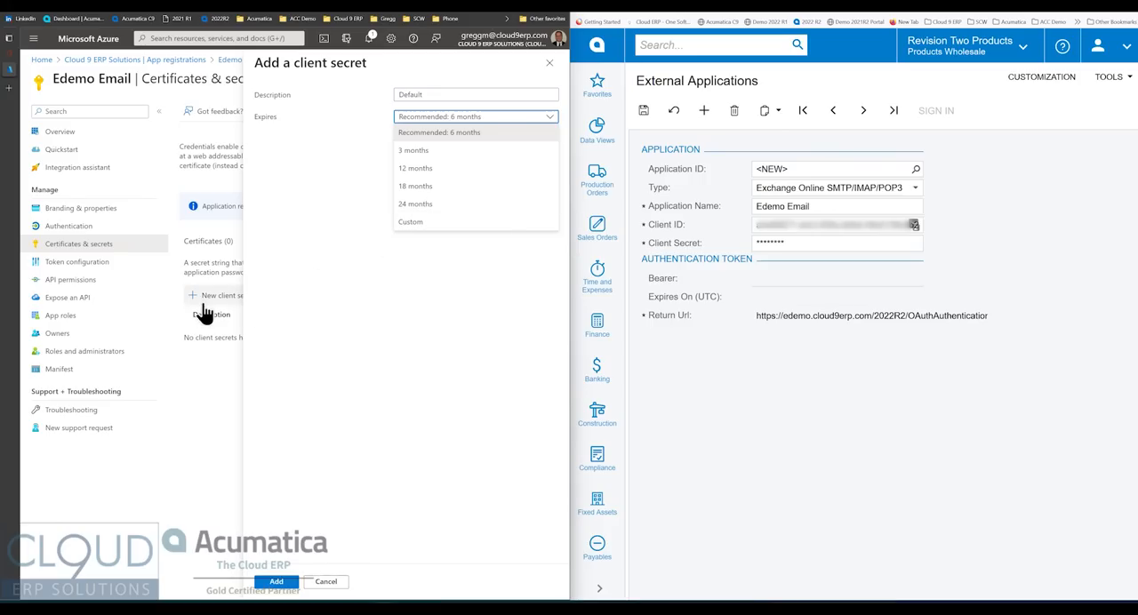
left_click(431, 205)
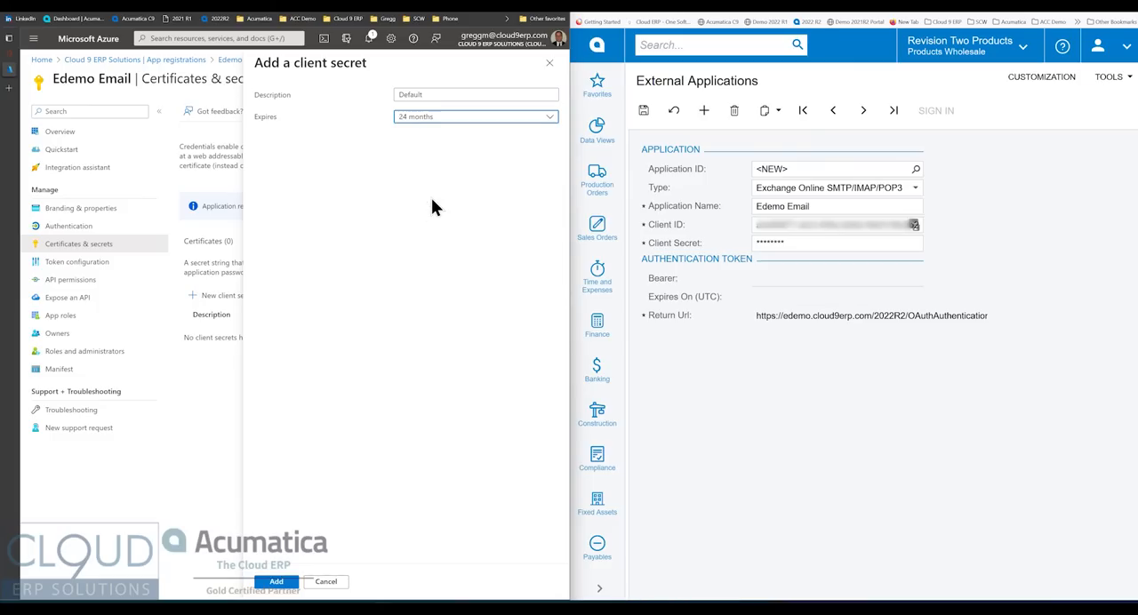
left_click(286, 585)
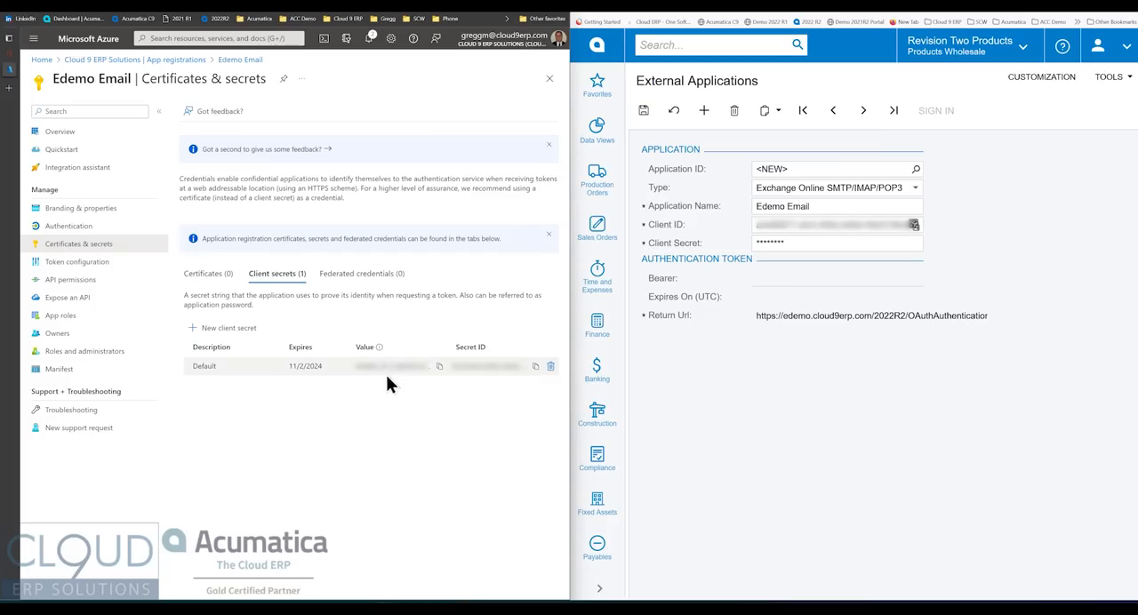
- Copy the new client secret's value into the Client Secret of the external application and save the record
left_click(439, 366)
left_click(821, 242)
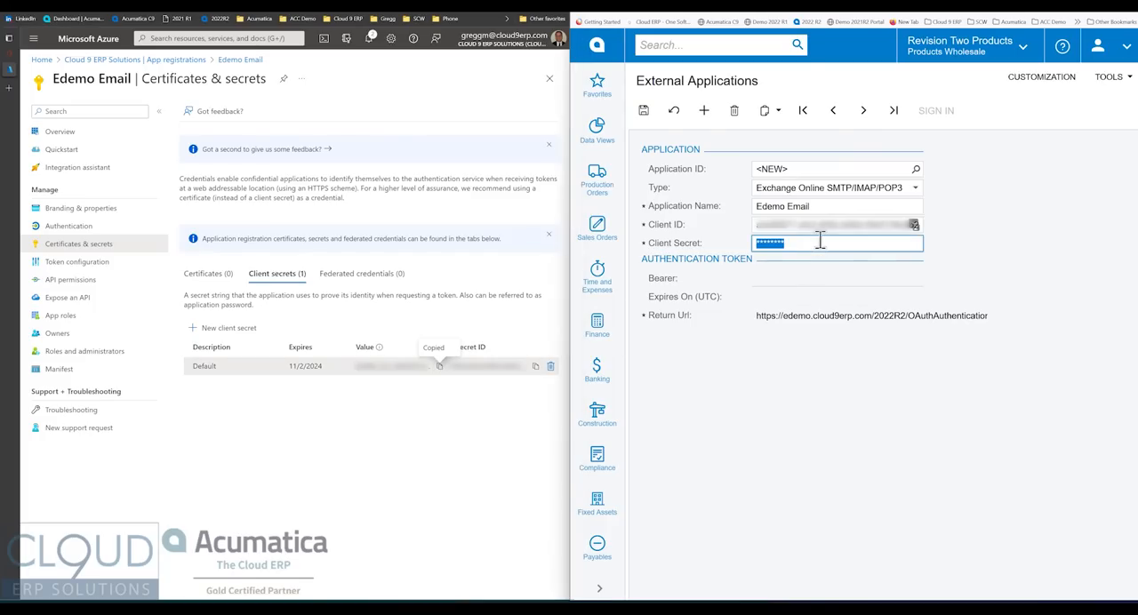
key("ctrl+v")
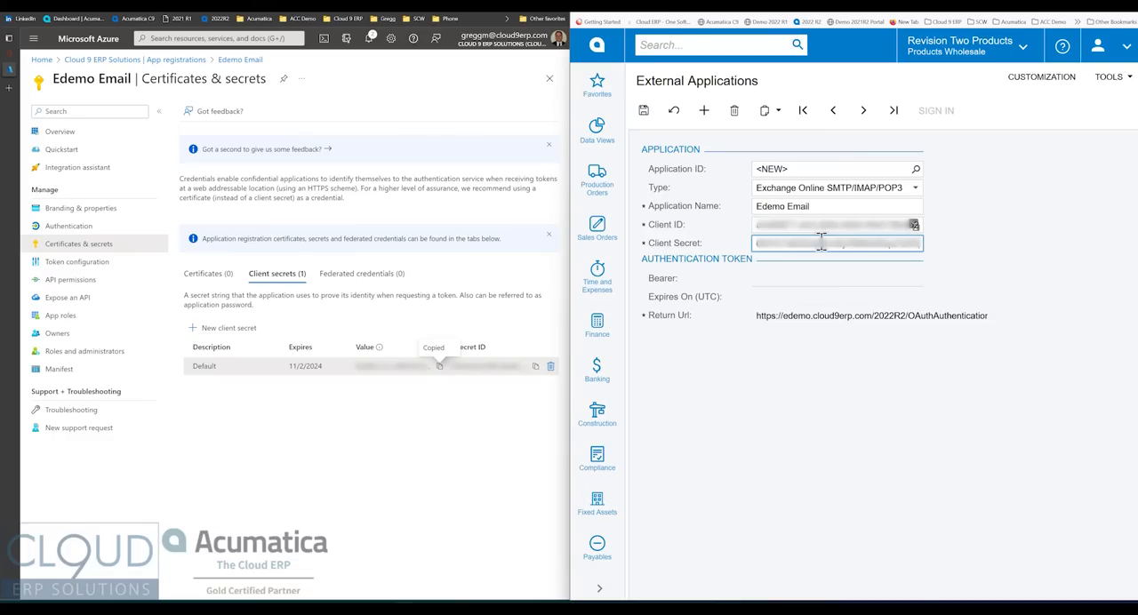
left_click(643, 111)
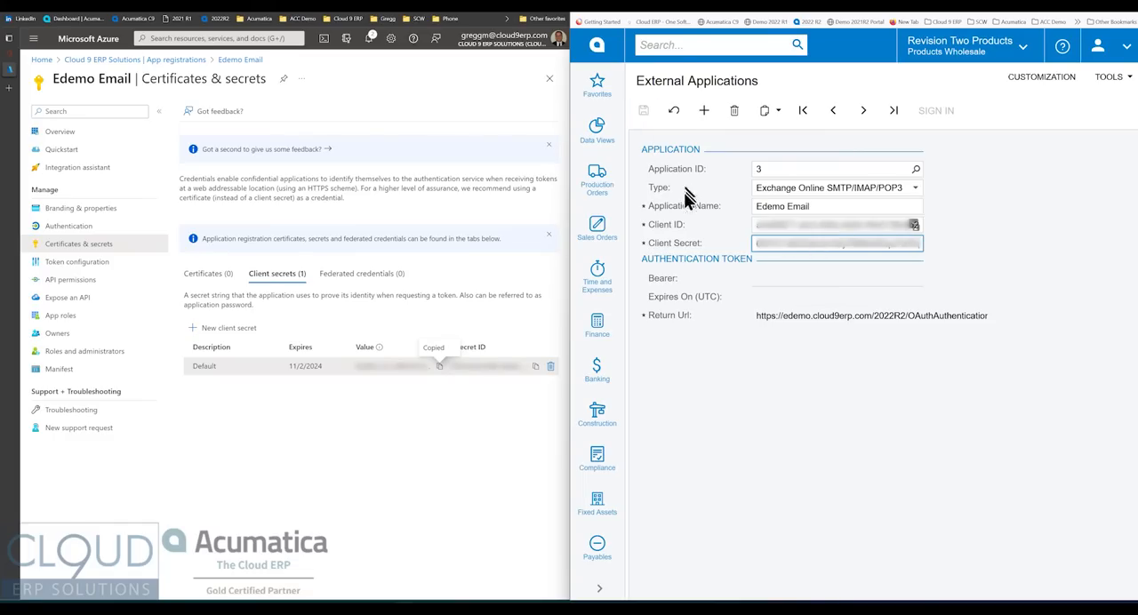
- Return to the support email 123 system email account and assign Edemo Email as its External Application
key("ctrl+shift+Tab")
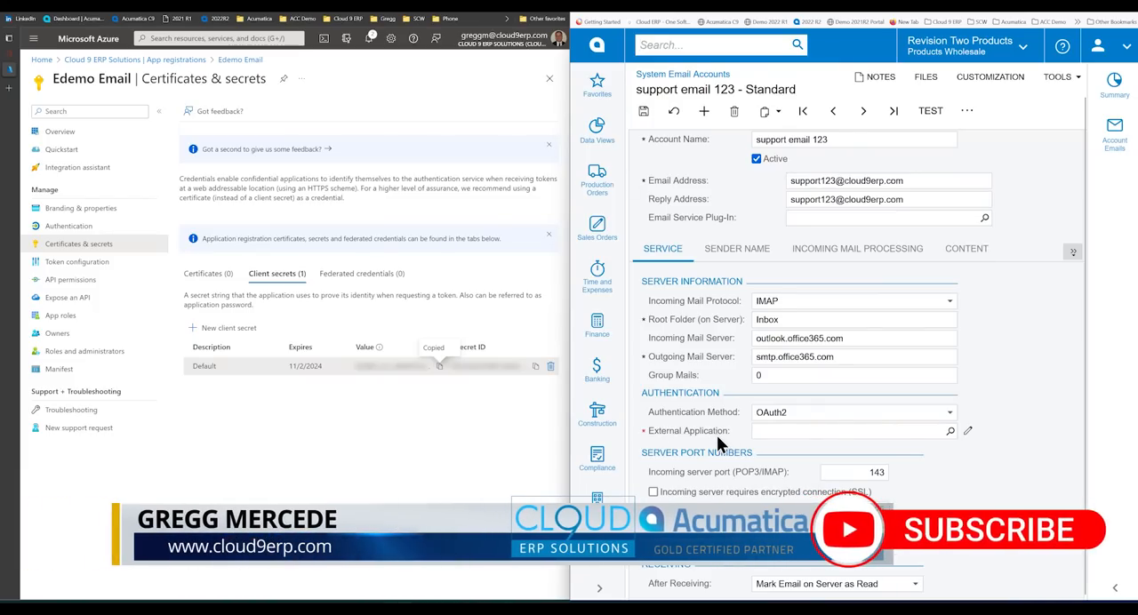
left_click(951, 432)
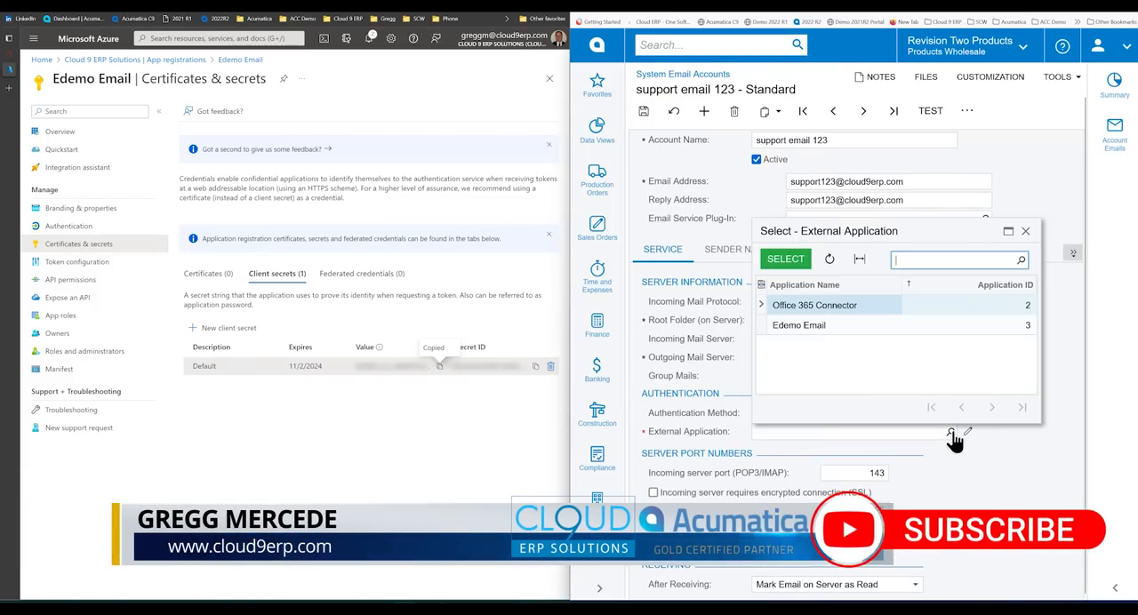
double_click(830, 326)
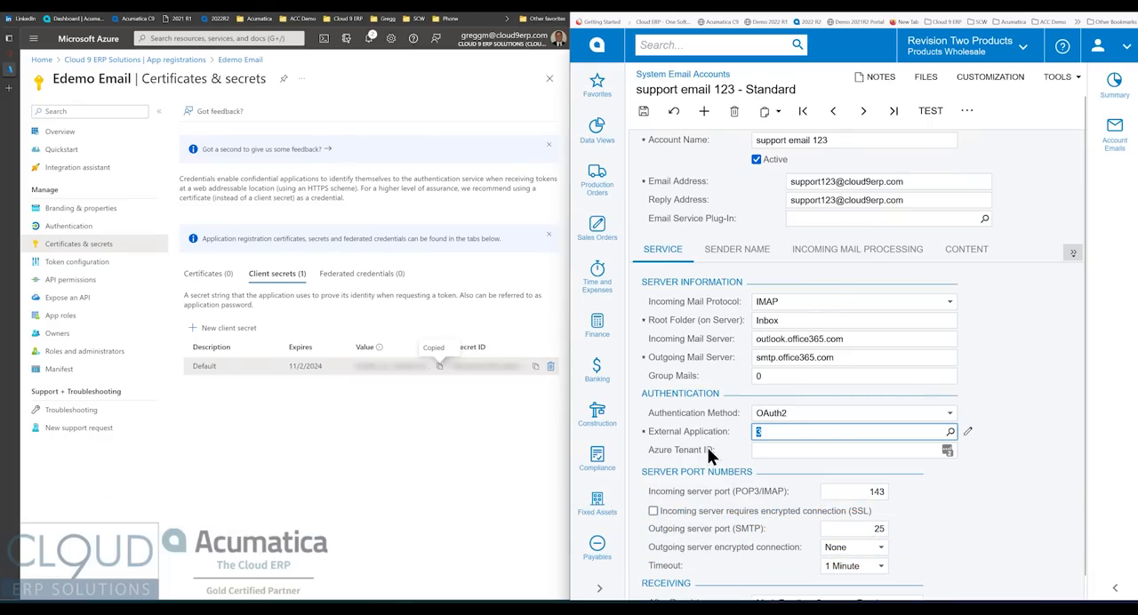
- Copy the Tenant ID from the Azure Active Directory overview into the email account's Azure Tenant ID and save the account
mouse_move(710, 455)
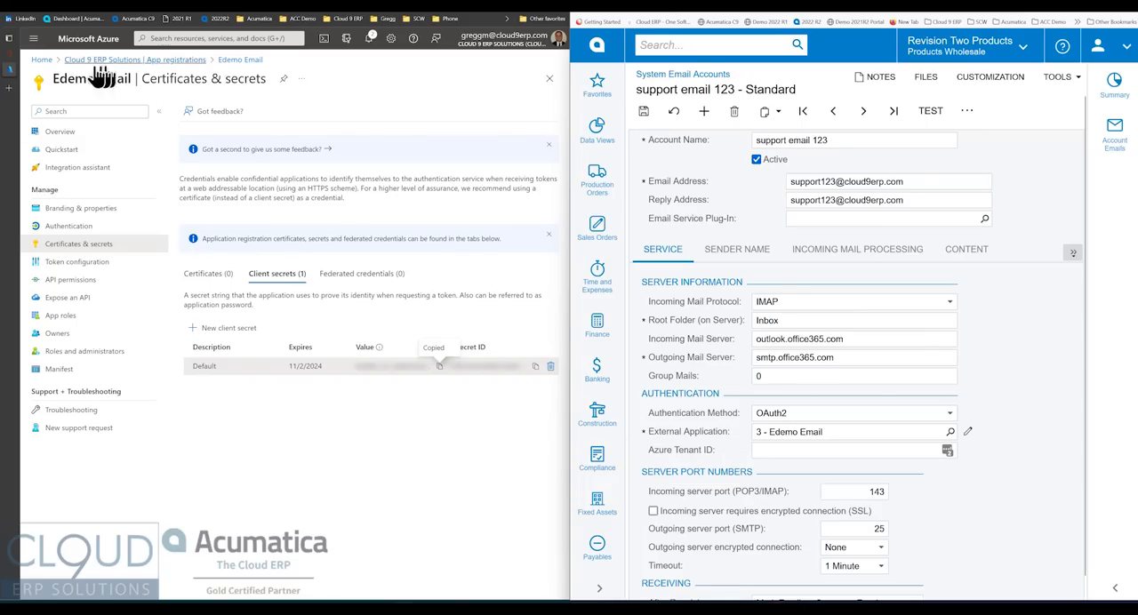
left_click(41, 59)
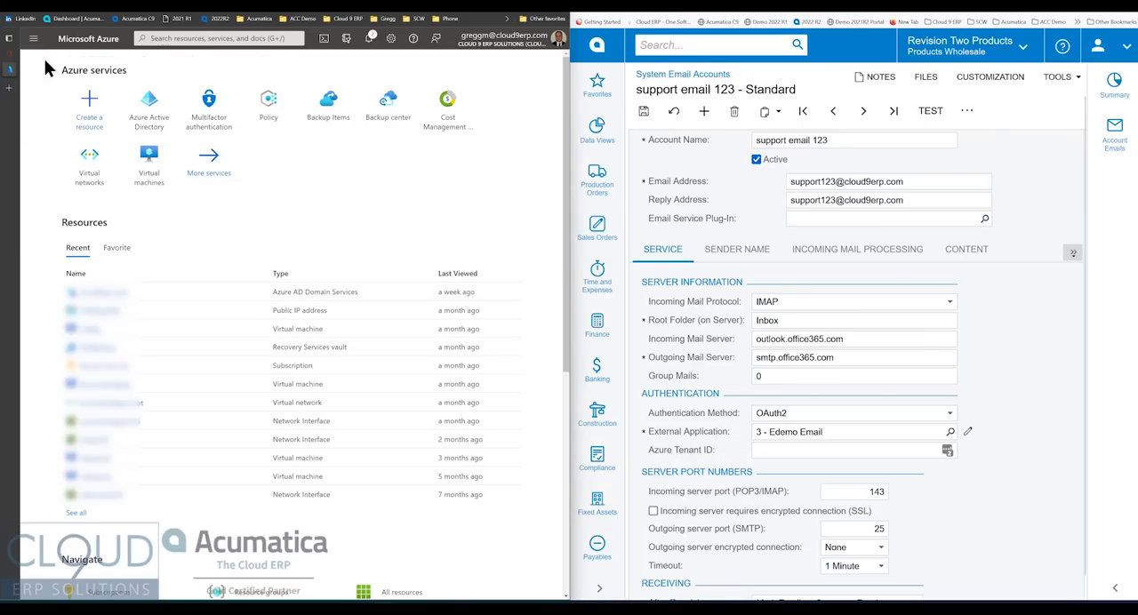
left_click(148, 102)
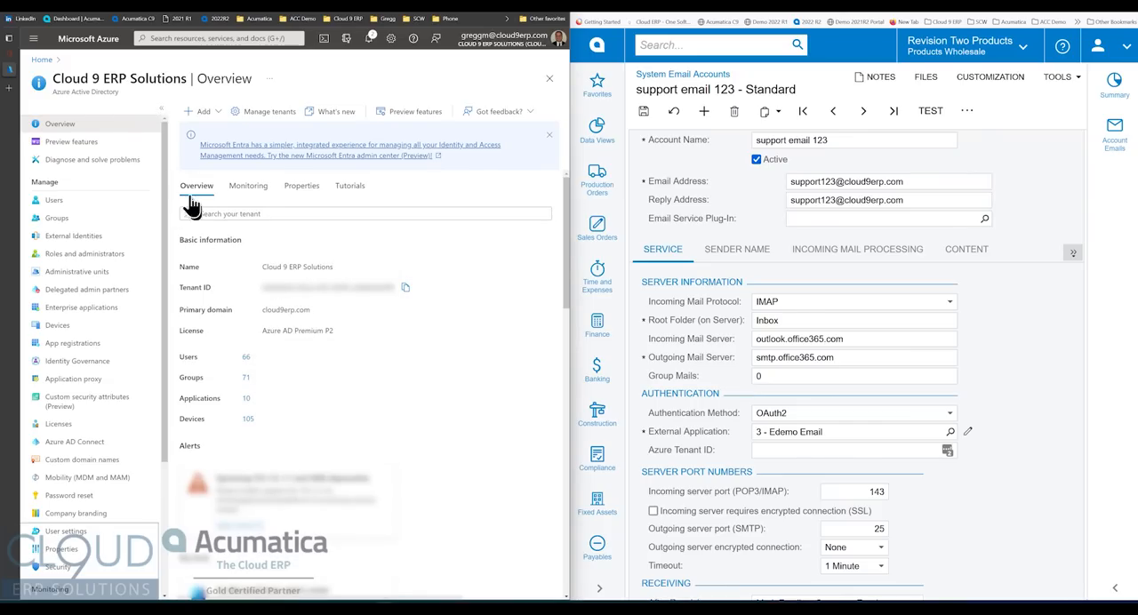
left_click(404, 291)
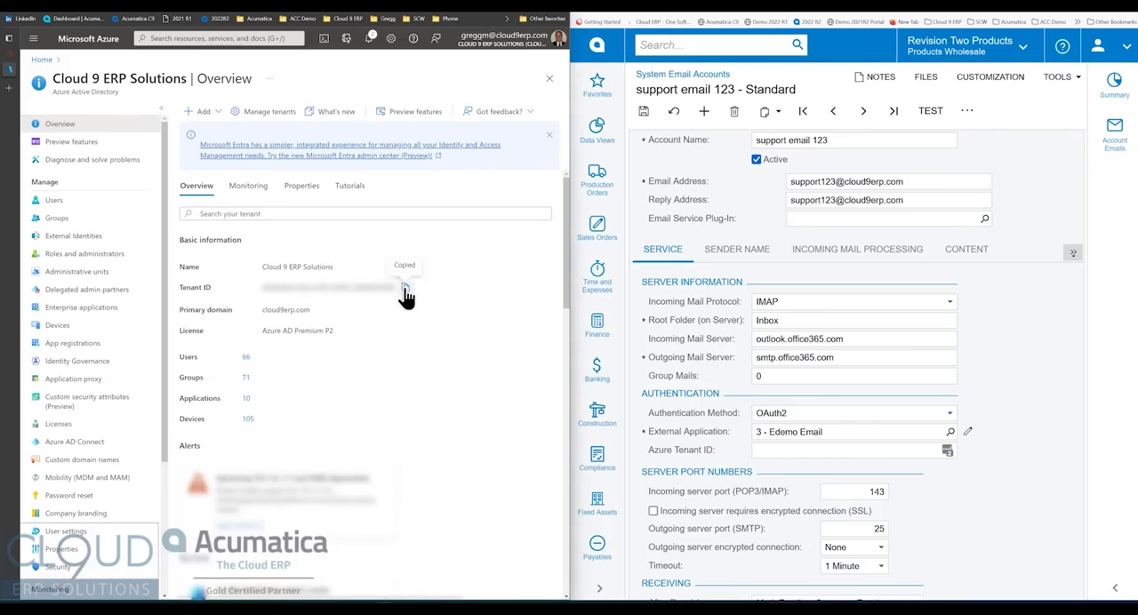
left_click(779, 452)
key("ctrl+v")
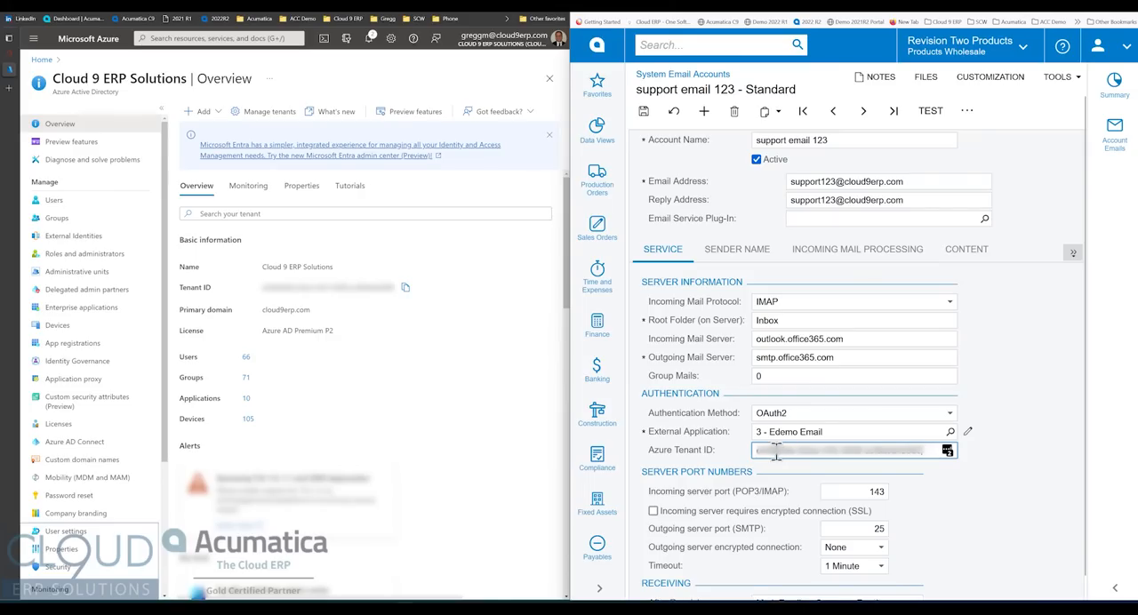
key("ctrl+s")
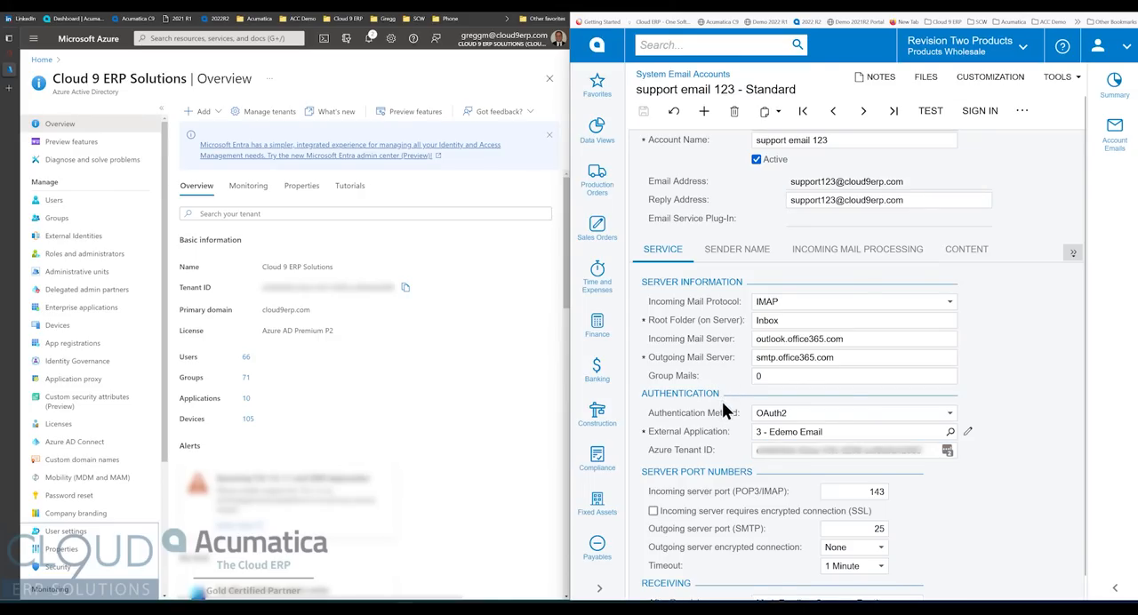
- Require an encrypted SSL connection for the incoming server, set the outgoing server encryption to TLS, and save the email account
scroll(725, 405, "down", 1)
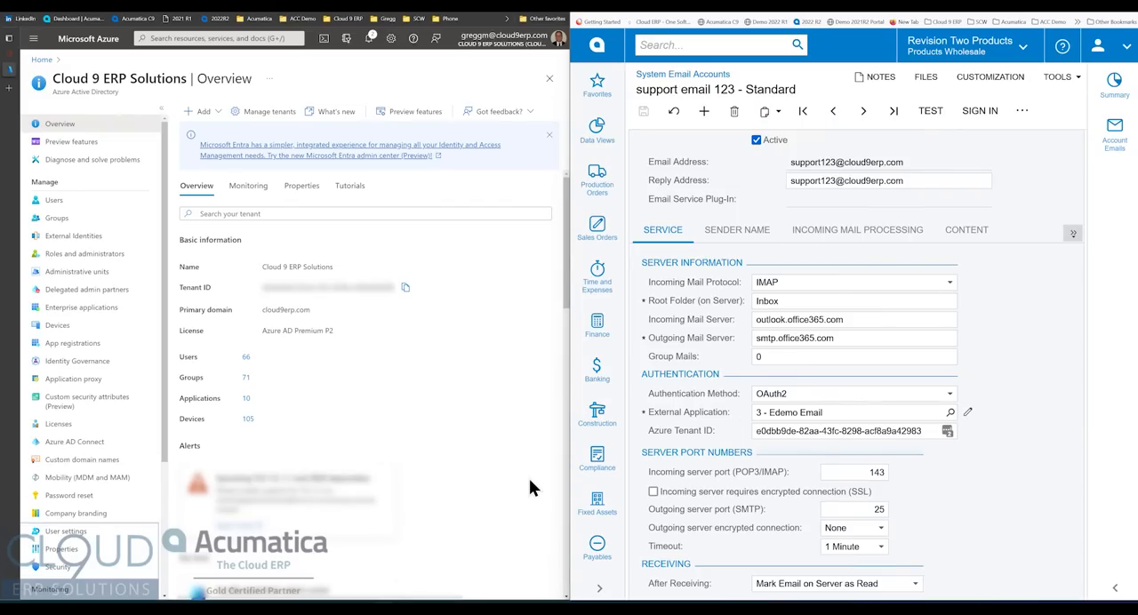
left_click(654, 492)
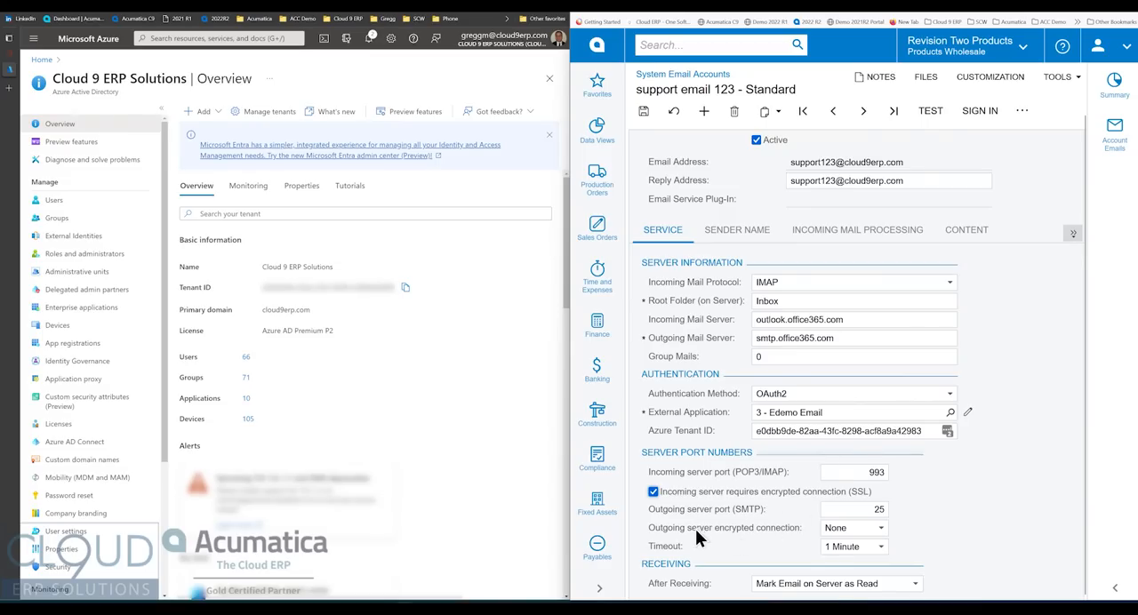
left_click(834, 530)
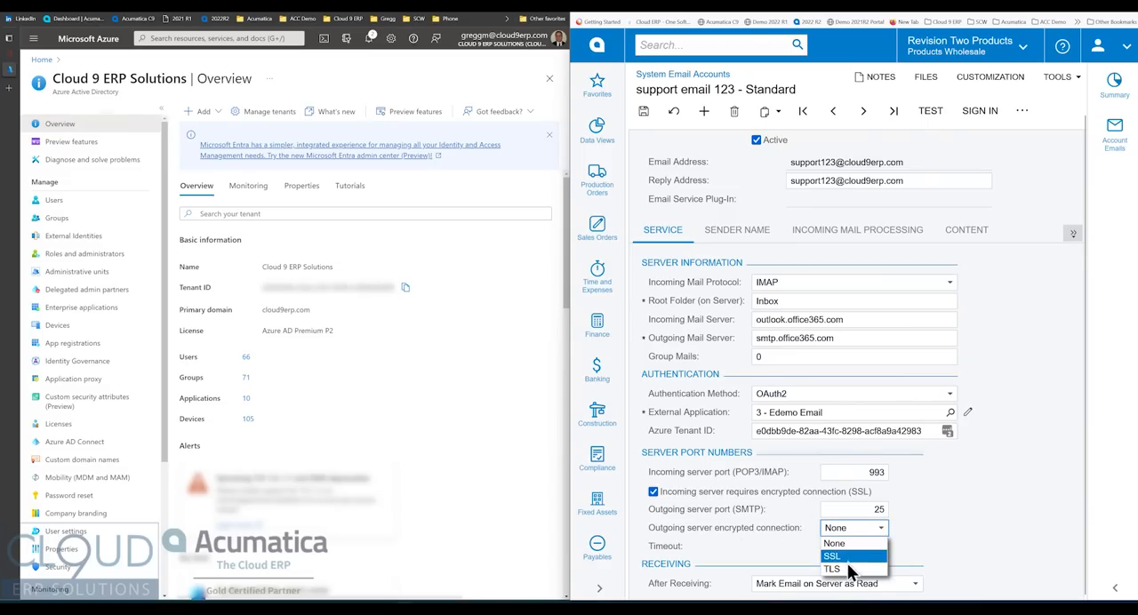
left_click(844, 566)
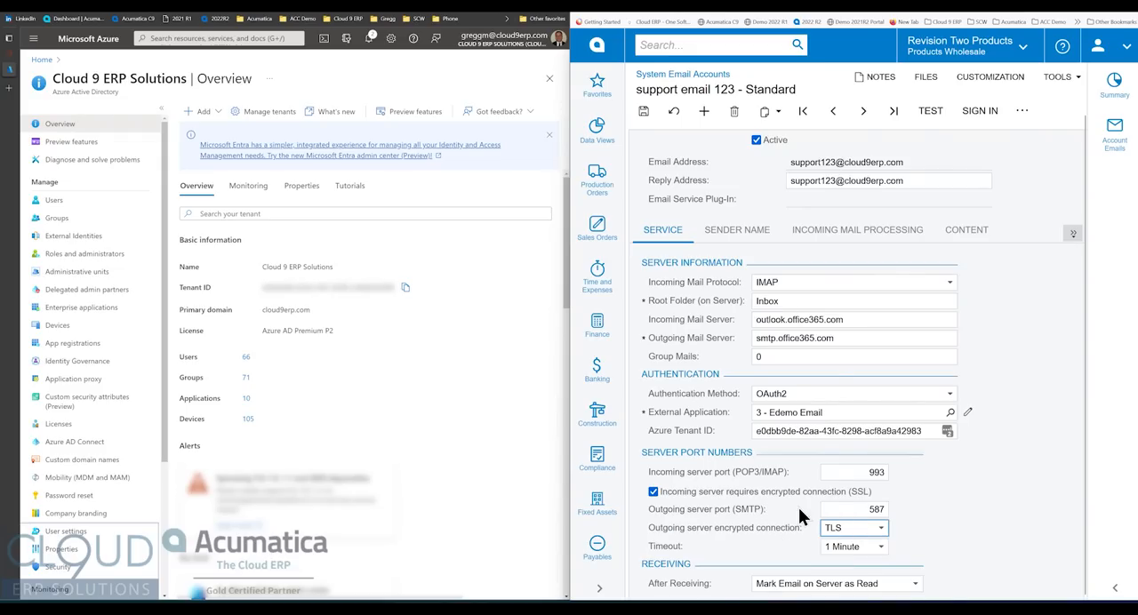
key("ctrl+s")
- Save the Edemo Email external application record again and try to sign in from it
left_click(962, 114)
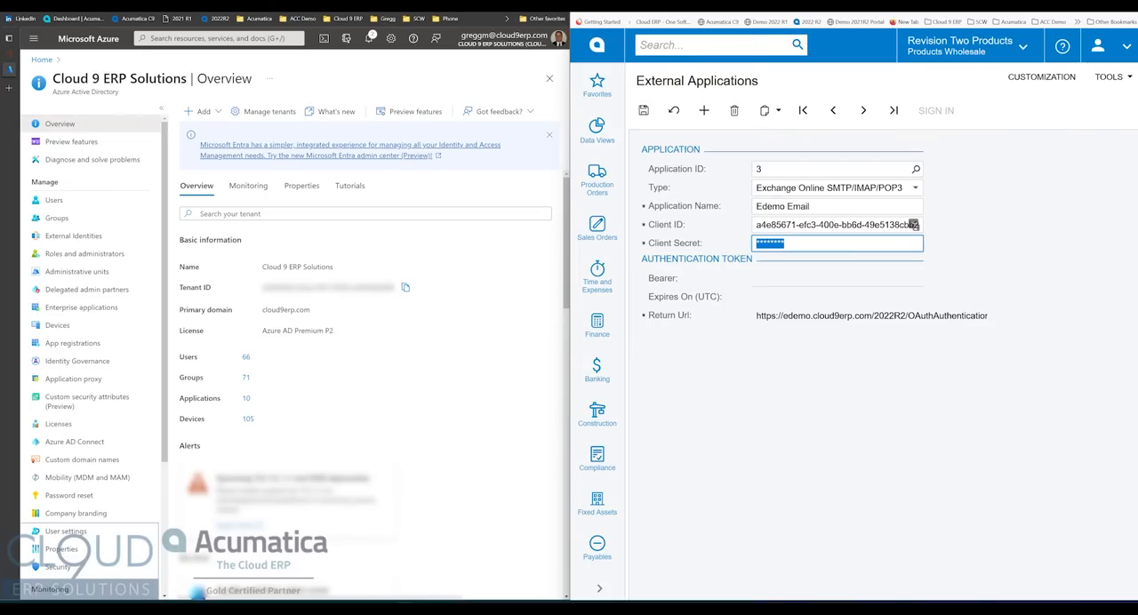
left_click(646, 111)
left_click(936, 115)
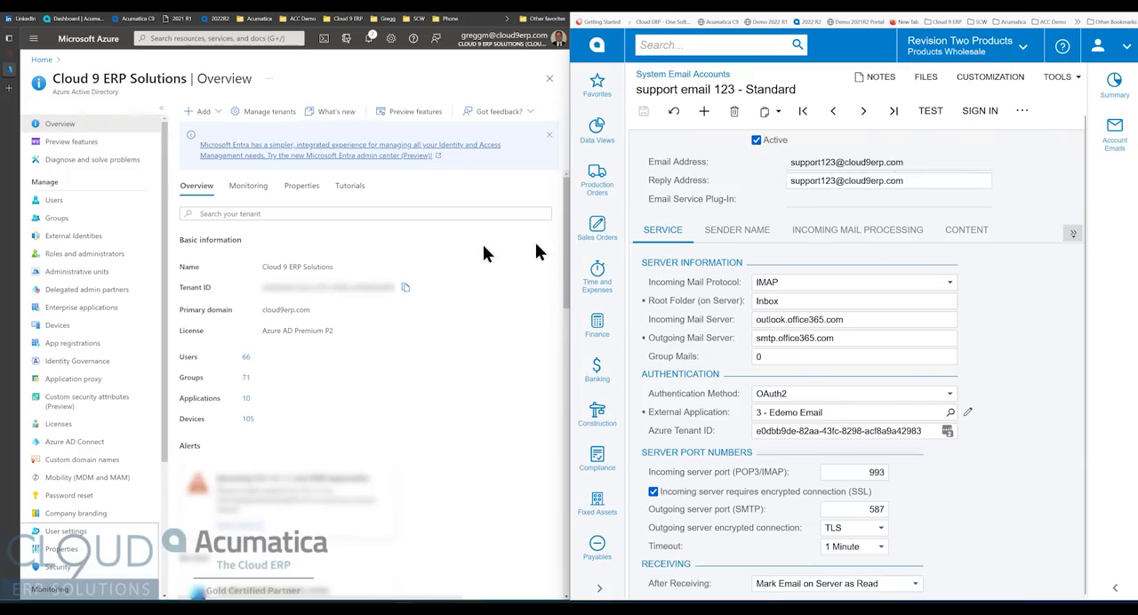
- Start the sign-in for the system email account using another Microsoft account and submit the support mailbox's email address
left_click(980, 110)
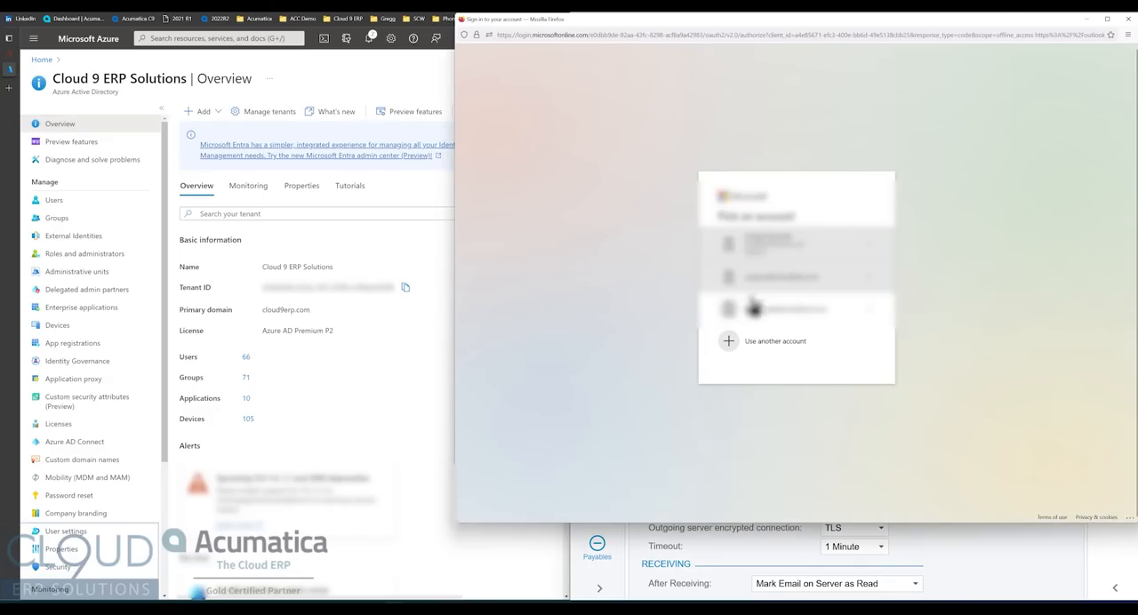
left_click(755, 341)
key("ctrl+v")
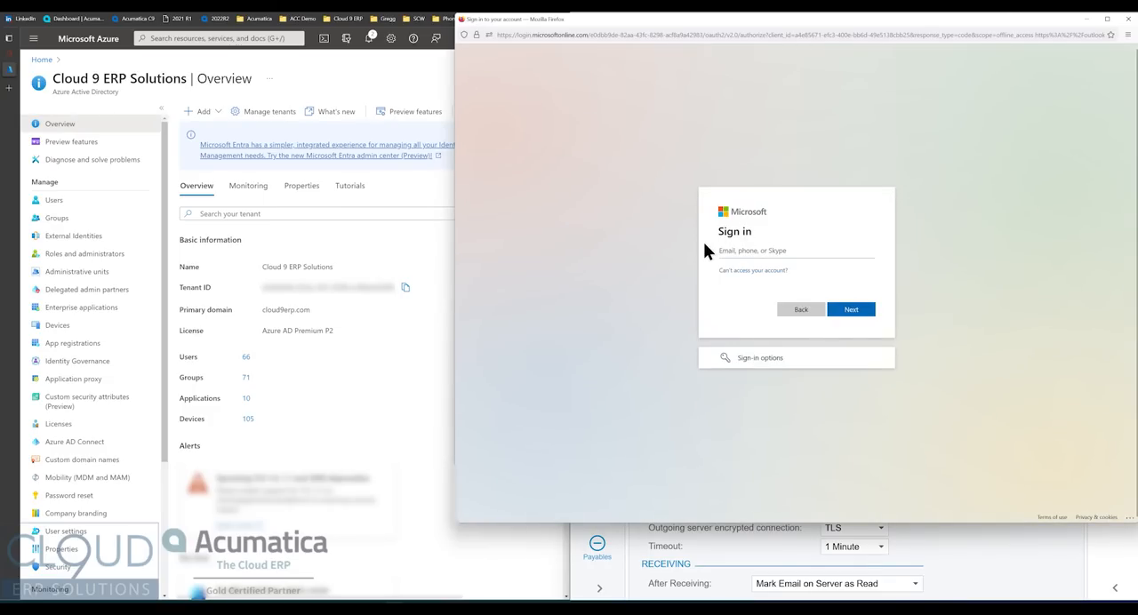
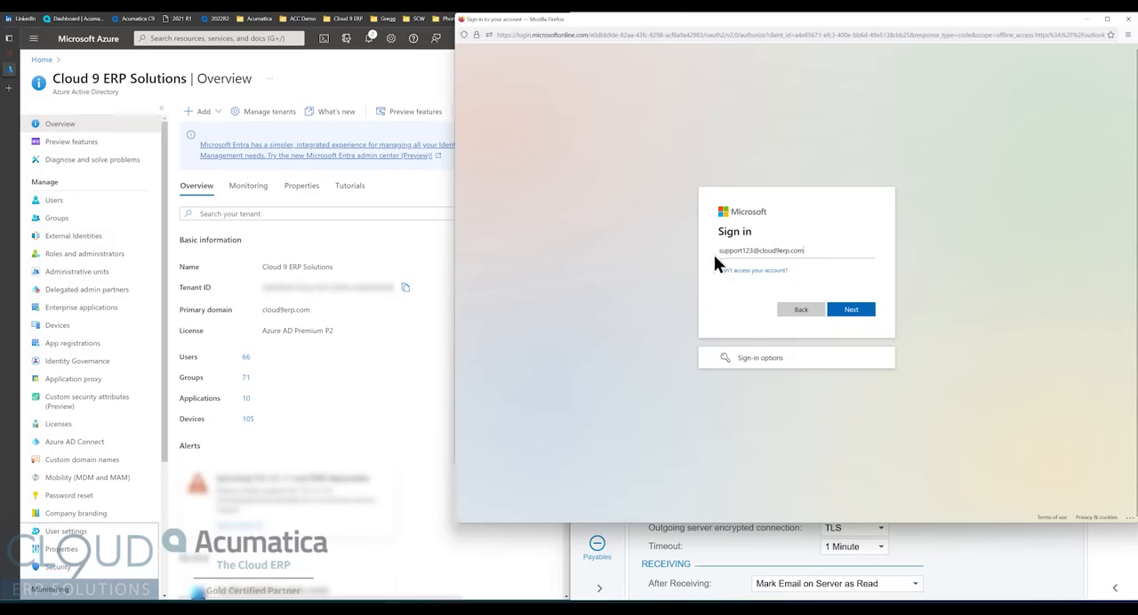
left_click(858, 310)
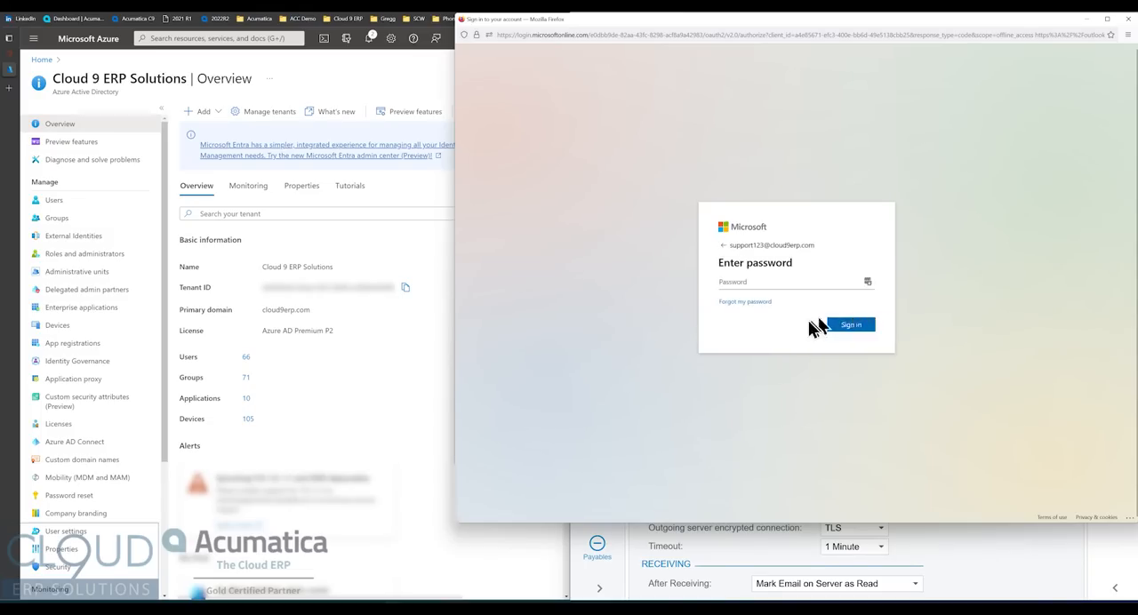
- Sign in with the mailbox's account password and accept the permissions requested by the Edemo Email application
type("•")
left_click(852, 327)
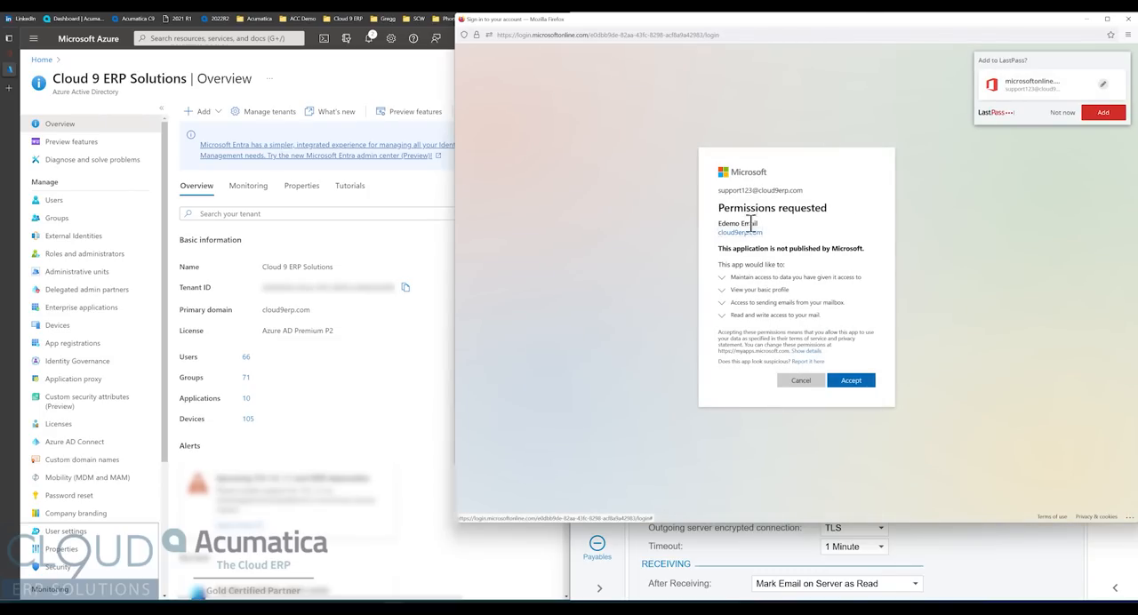
left_click(845, 380)
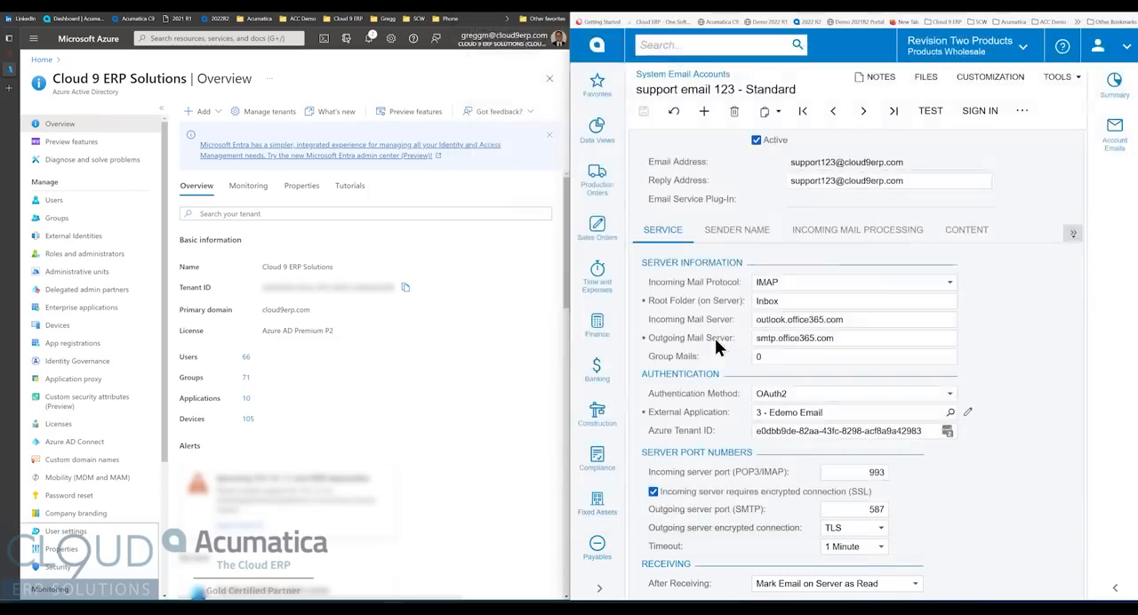
- Test the support email 123 account's connection and receive all of its incoming mail
left_click(931, 111)
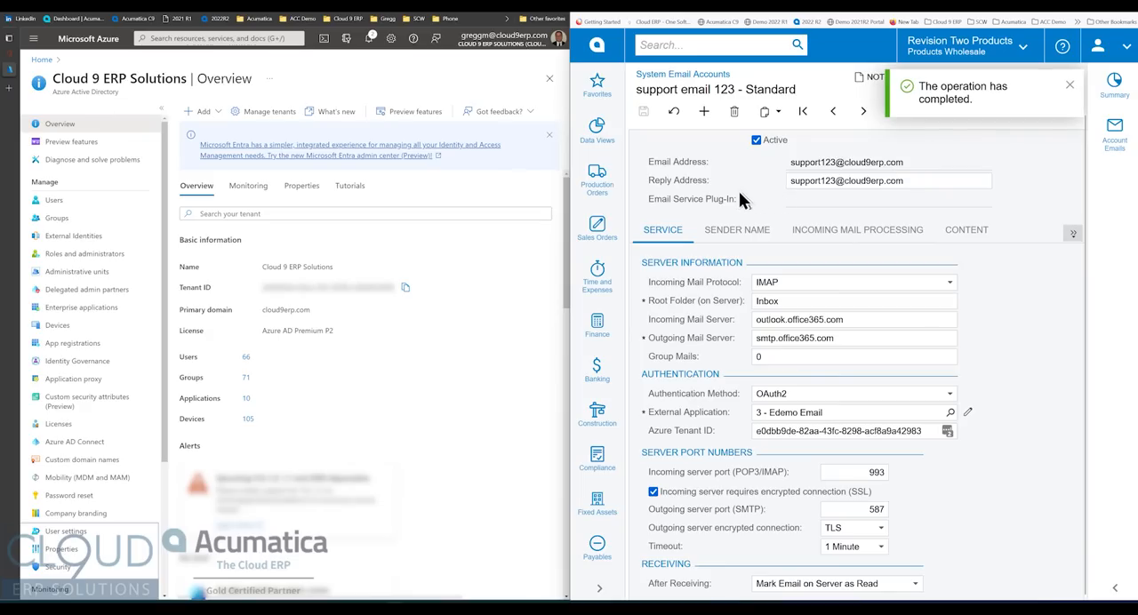
left_click(1070, 86)
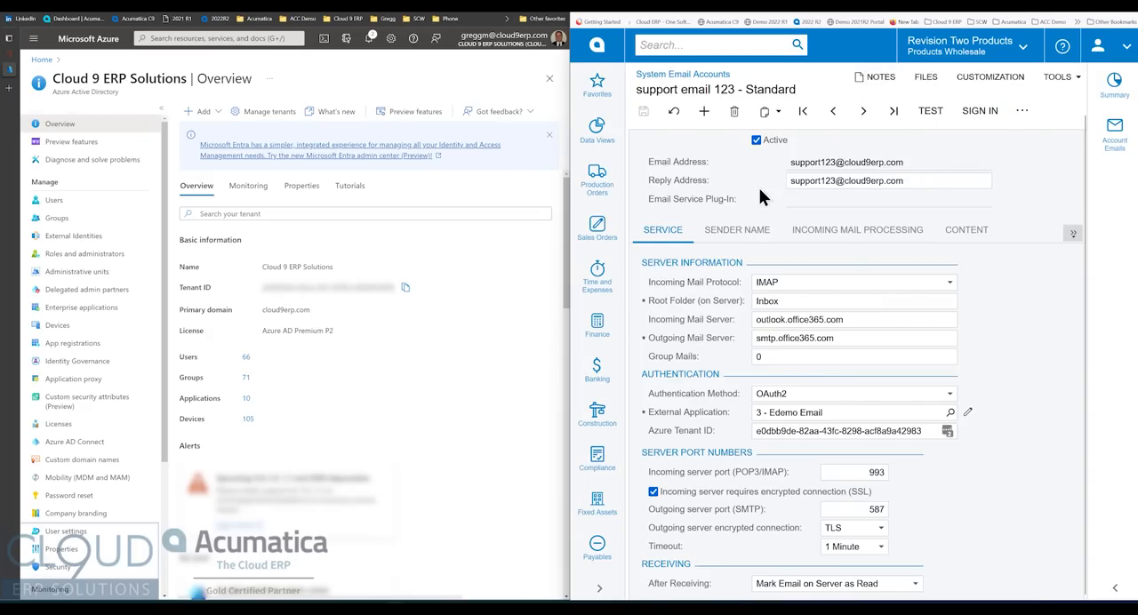
left_click(1027, 115)
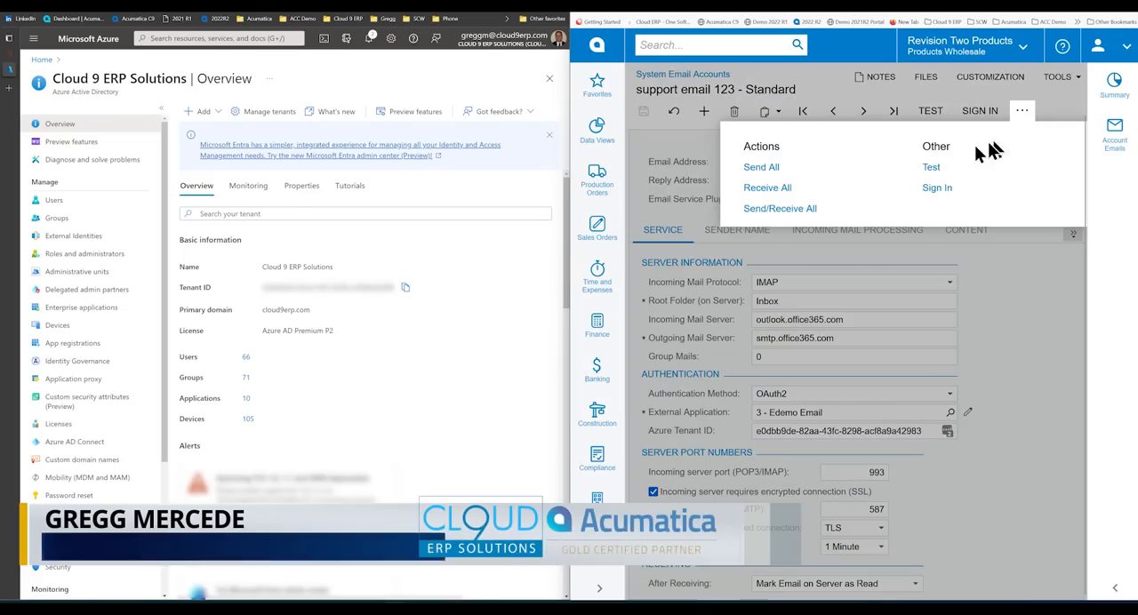
left_click(770, 189)
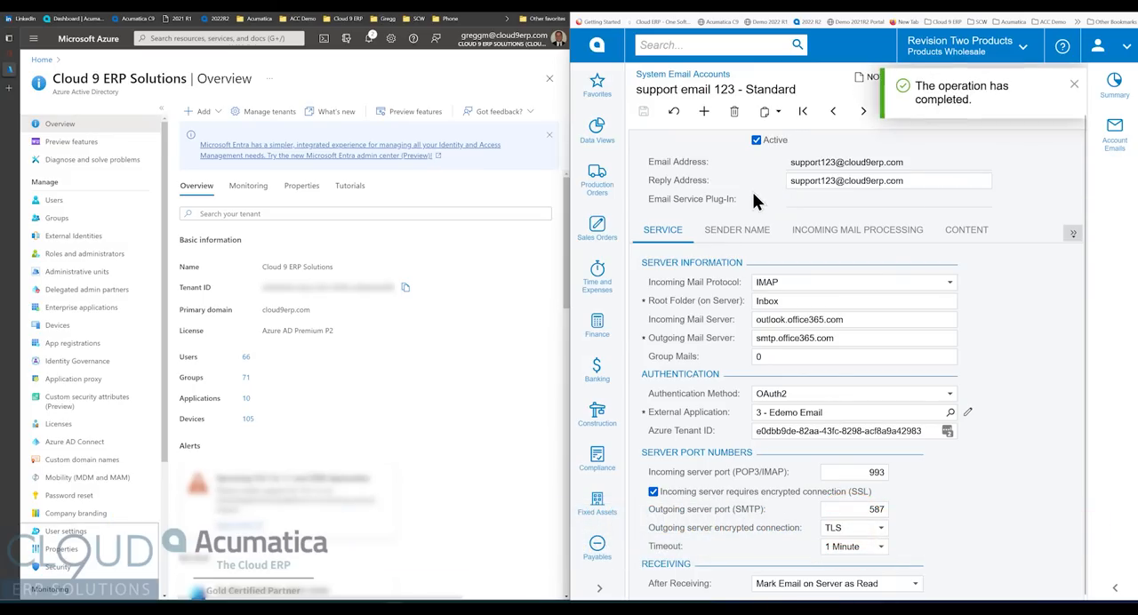
- Search for the All Emails inquiry, open it, and list the incoming emails
left_click(668, 46)
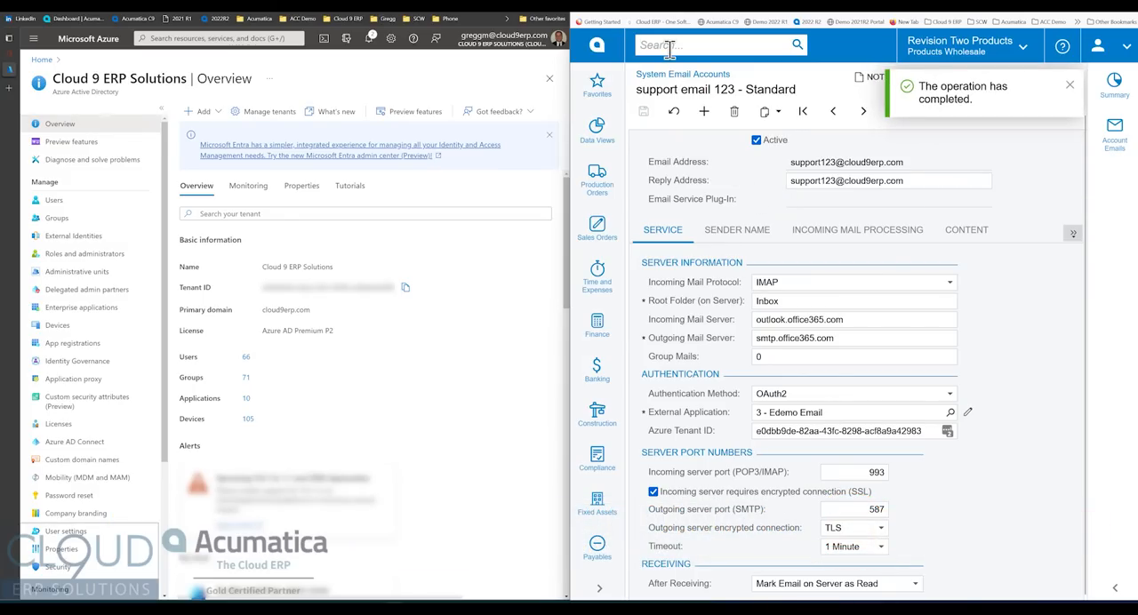
type("all email")
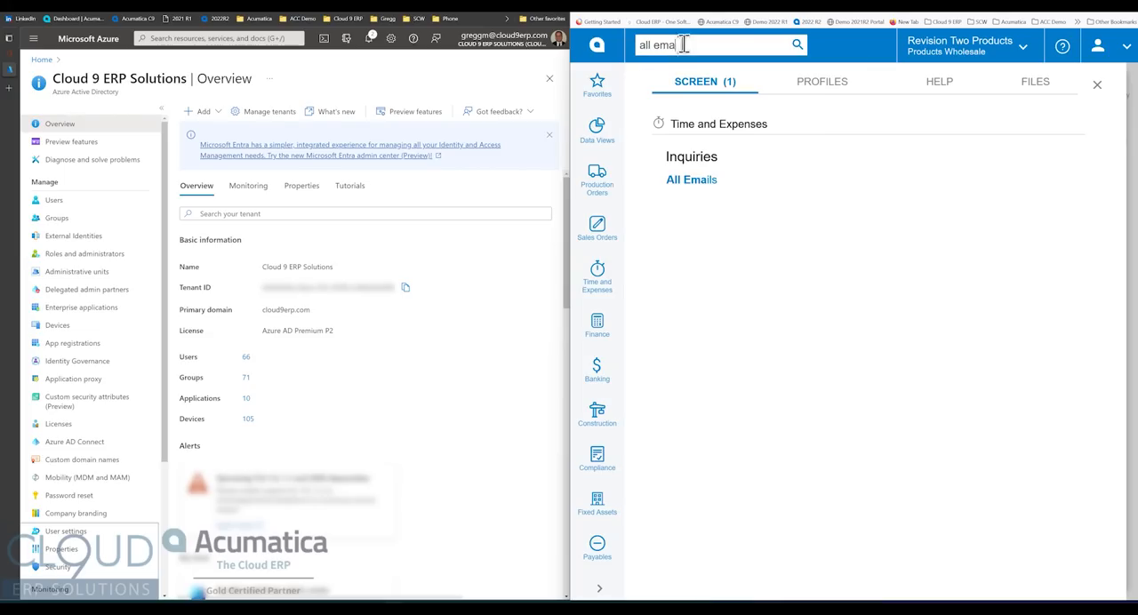
left_click(678, 178)
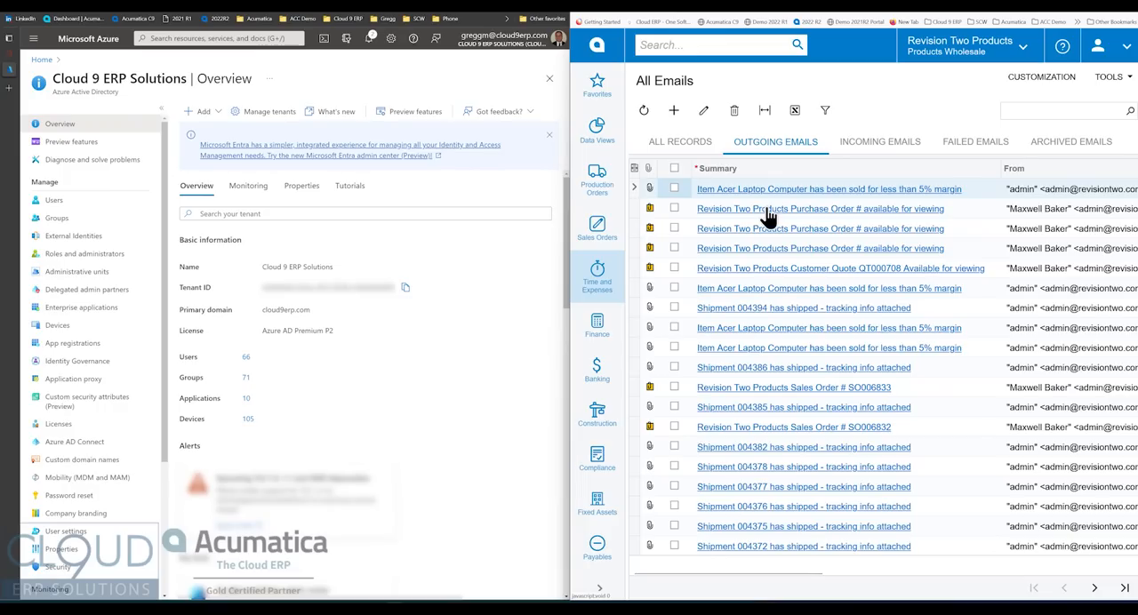
left_click(876, 152)
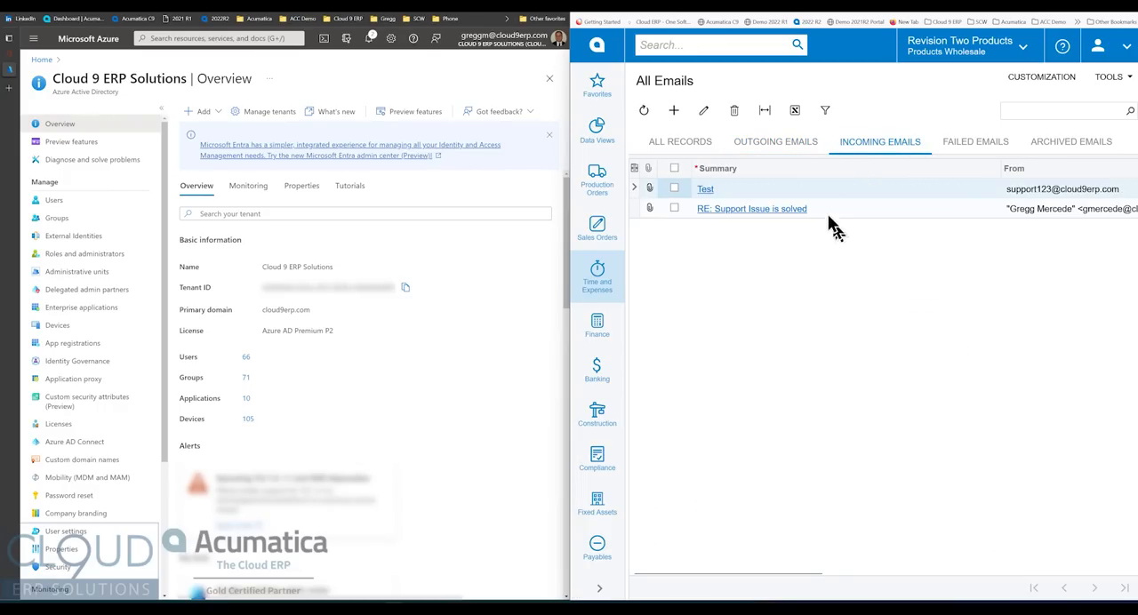
mouse_move(770, 576)
left_mouse_down()
mouse_move(811, 572)
mouse_move(773, 574)
left_mouse_up()
- Open the incoming email "RE: Support Issue is solved" and read the original message and the reply to it
left_click(874, 211)
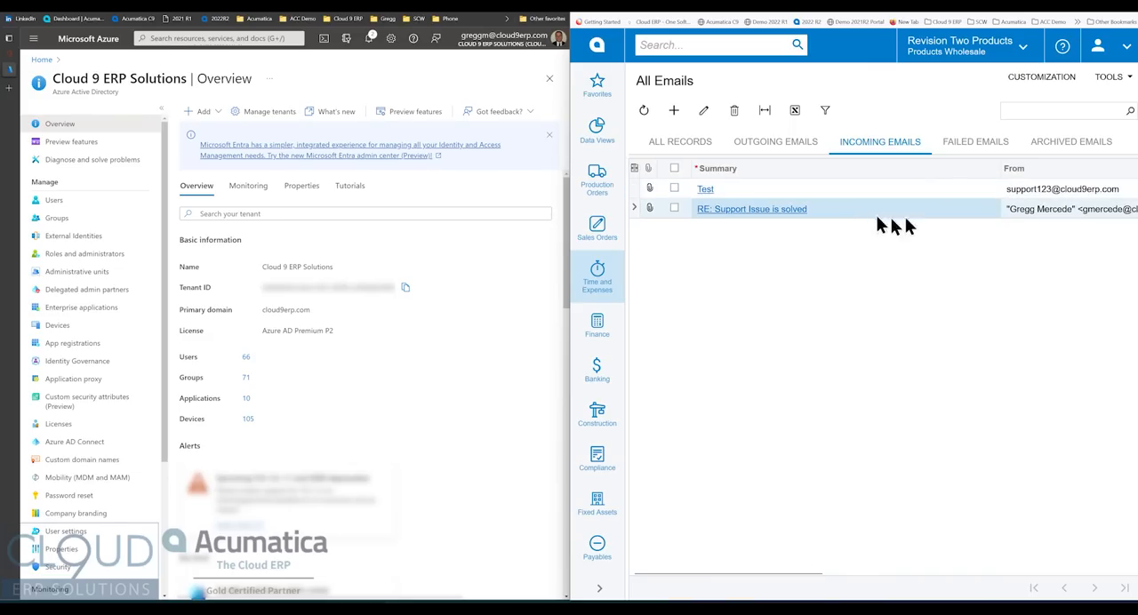
left_click(1034, 210)
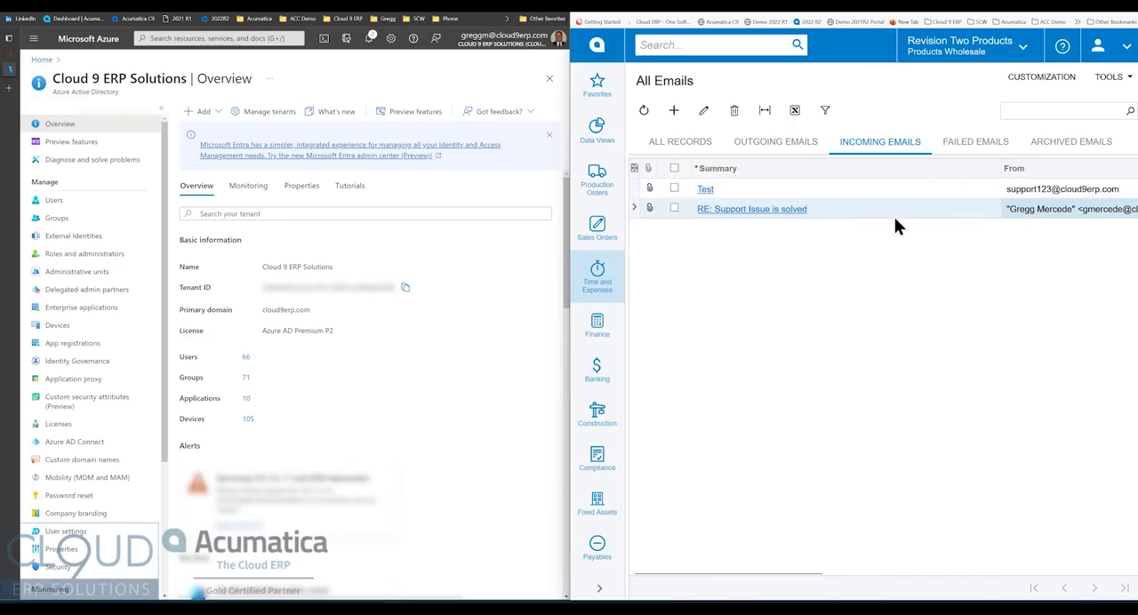
left_click(746, 209)
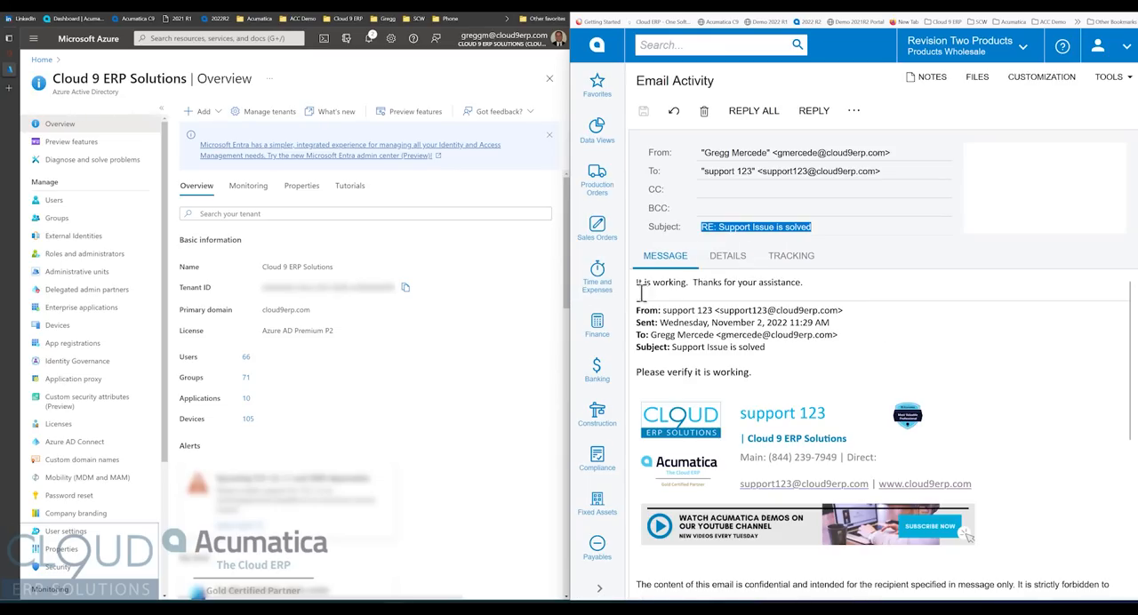
left_click_drag(637, 372, 744, 373)
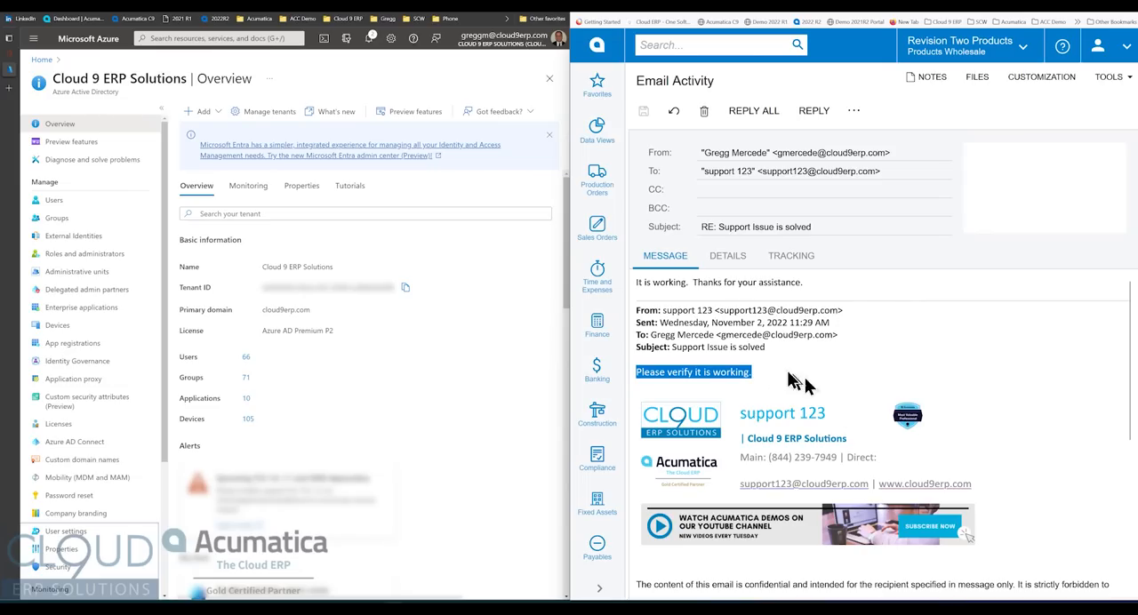
left_click_drag(638, 283, 814, 277)
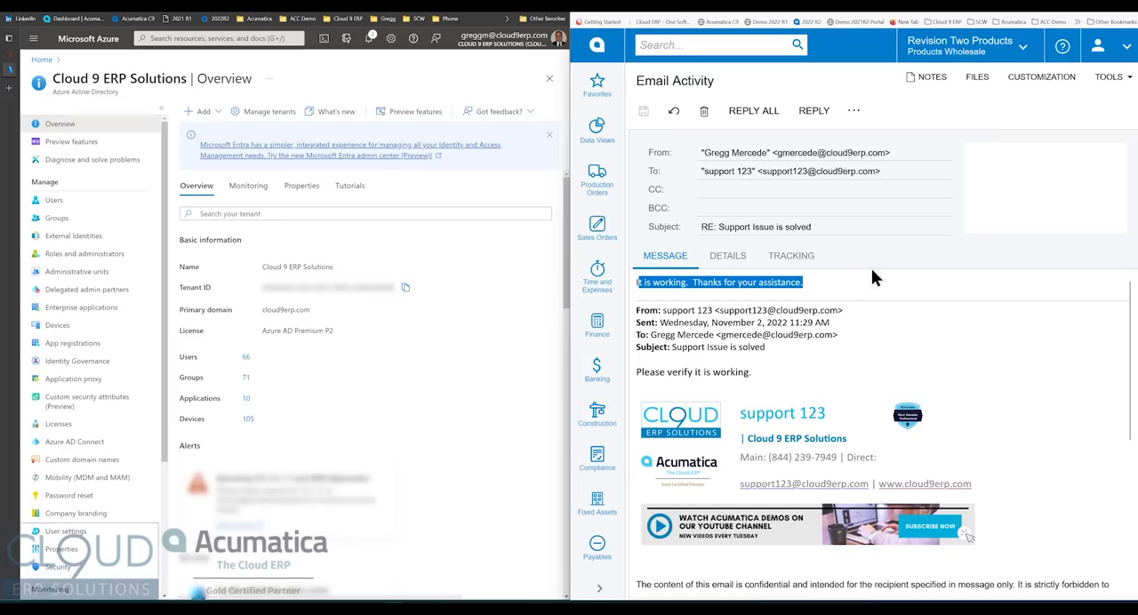
- Reply to all on the support email with the message "No Problem have a great day" and send it
left_click(754, 110)
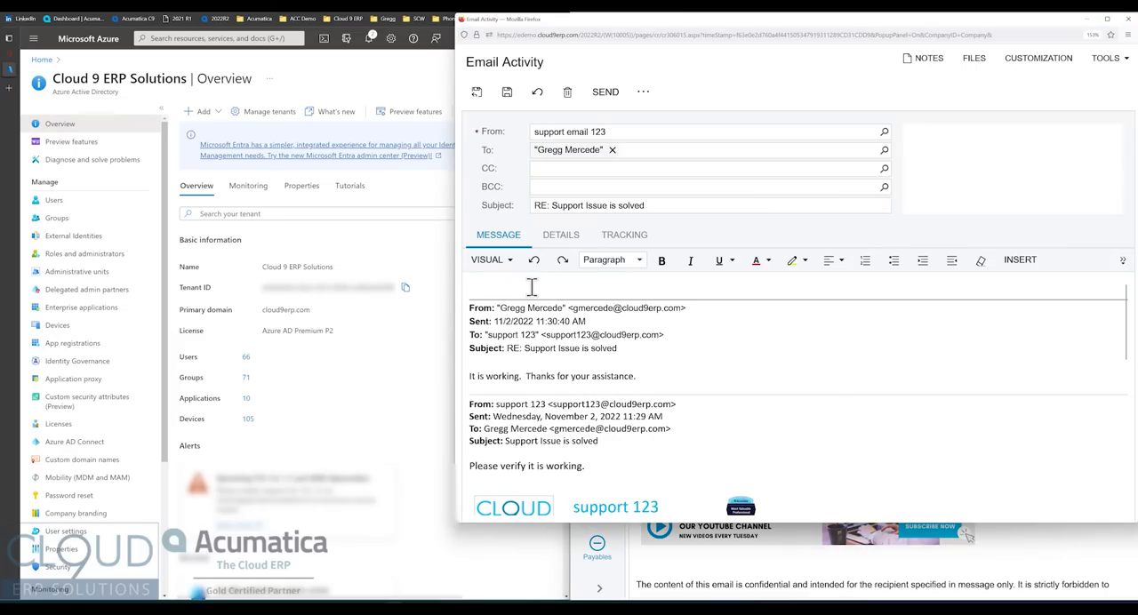
type("lem have")
key("BackSpace")
key("BackSpace")
type("reat day")
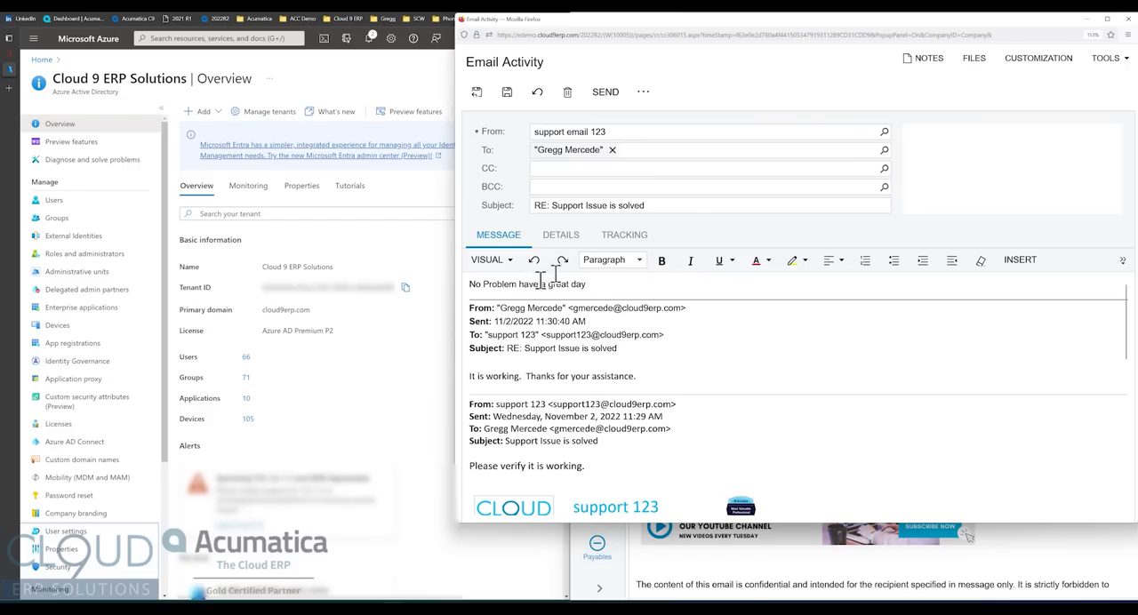
left_click(604, 91)
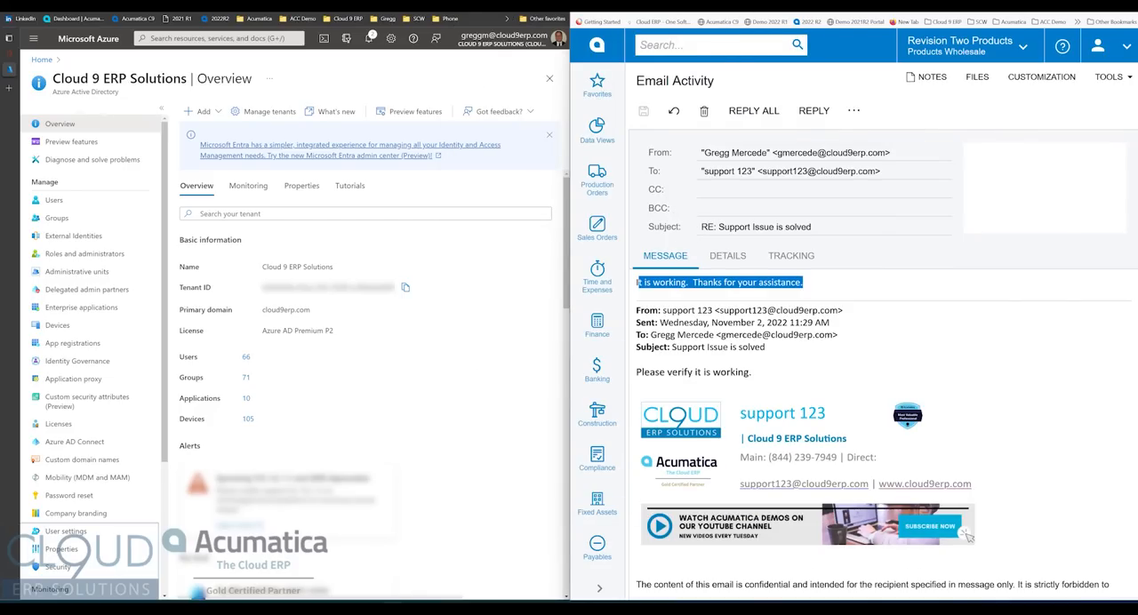
- List the outgoing emails in the All Emails inquiry and check the new reply's mail status
left_click(751, 4)
left_click(771, 145)
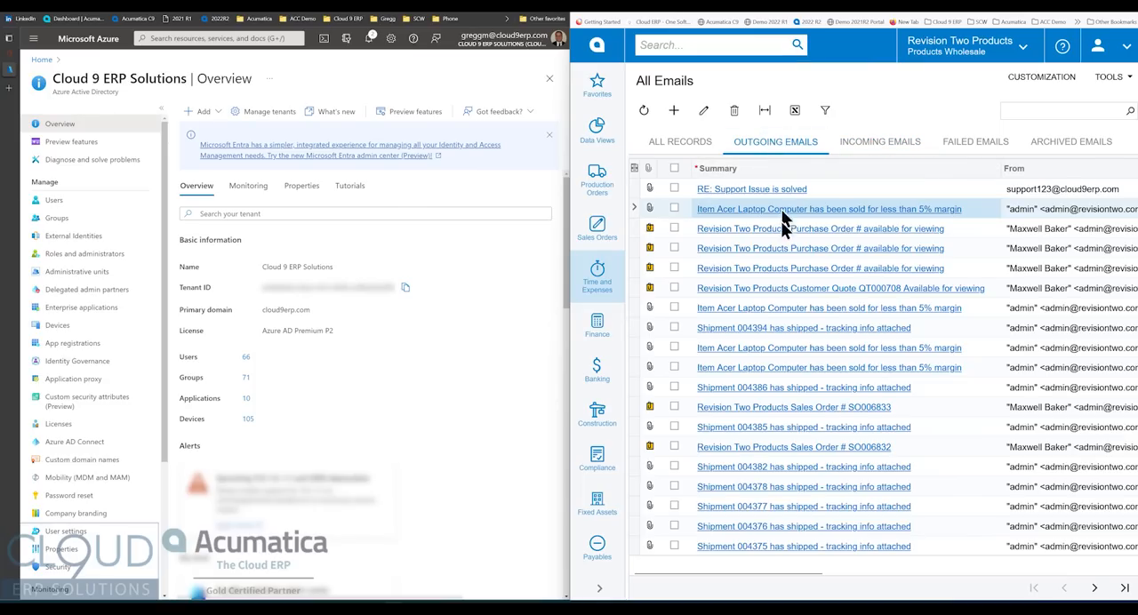
left_click_drag(753, 577, 968, 579)
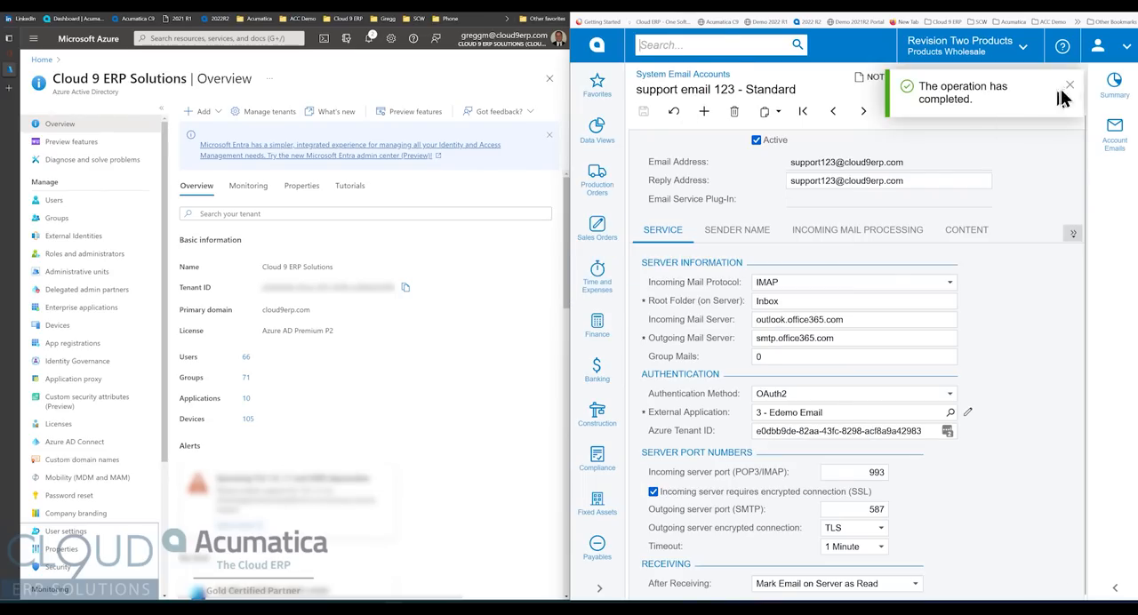
- Process the pending outgoing mail from the support email 123 system email account
left_click(1070, 89)
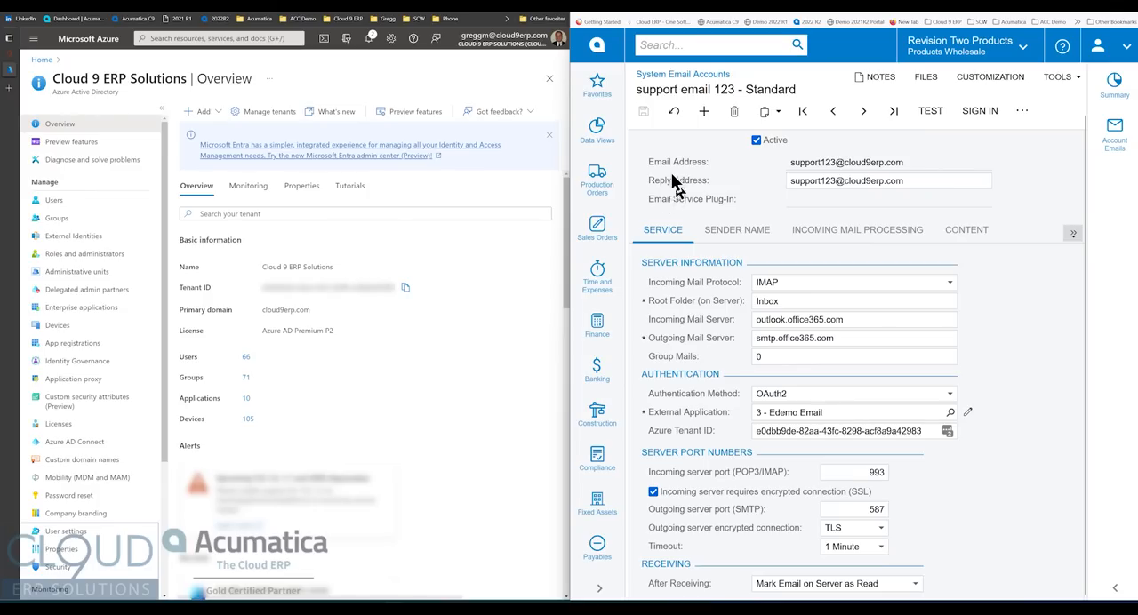
left_click(1024, 116)
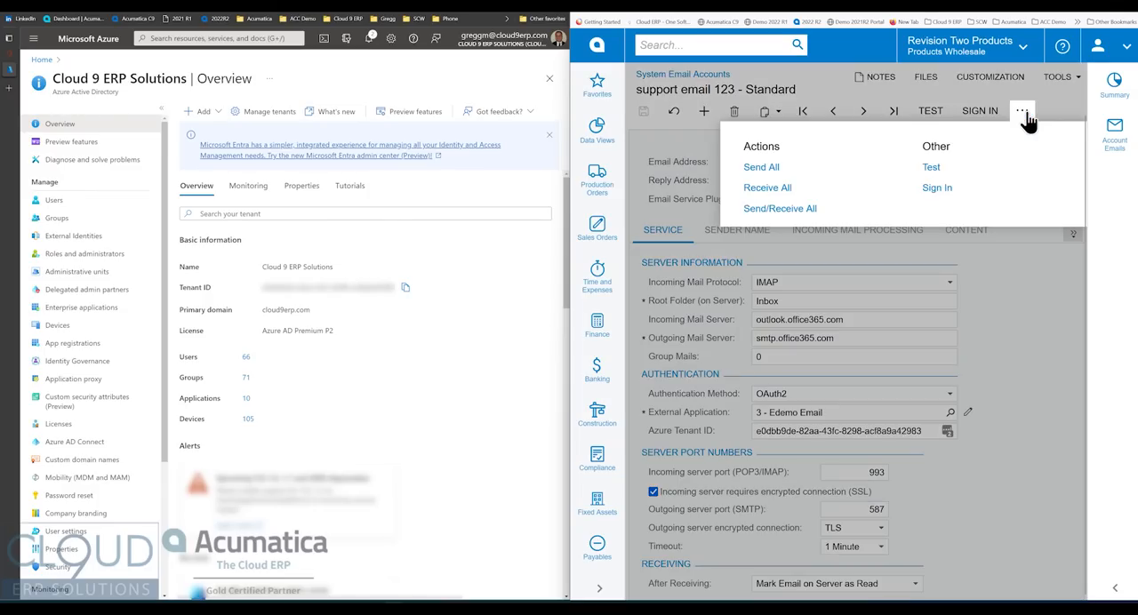
left_click(772, 187)
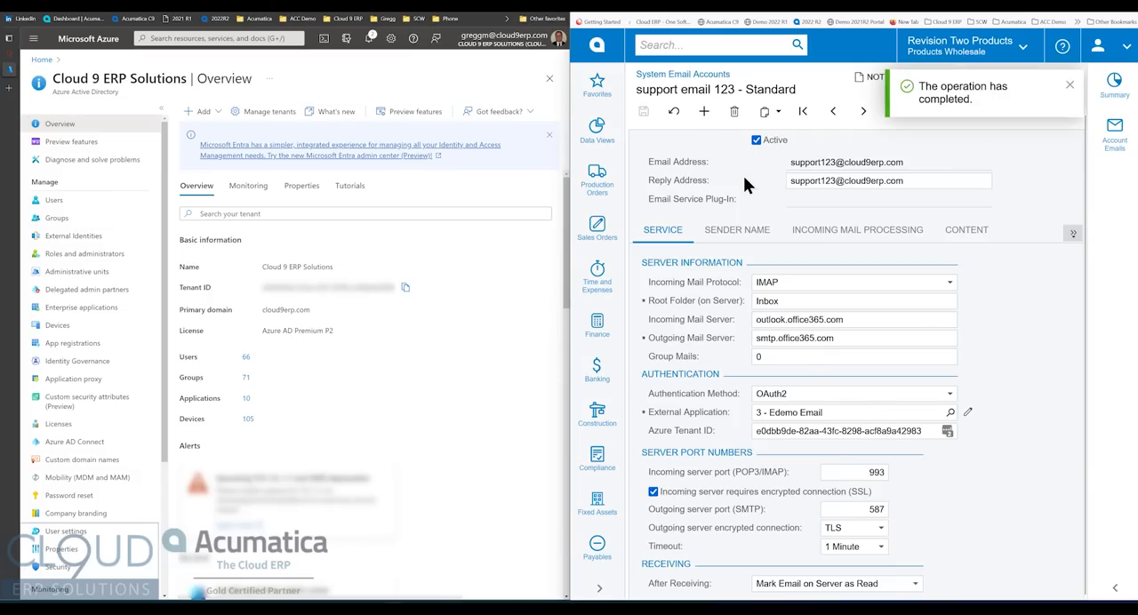
- Refresh the outgoing emails list and check the sent reply's mail status and sender
left_click(761, 7)
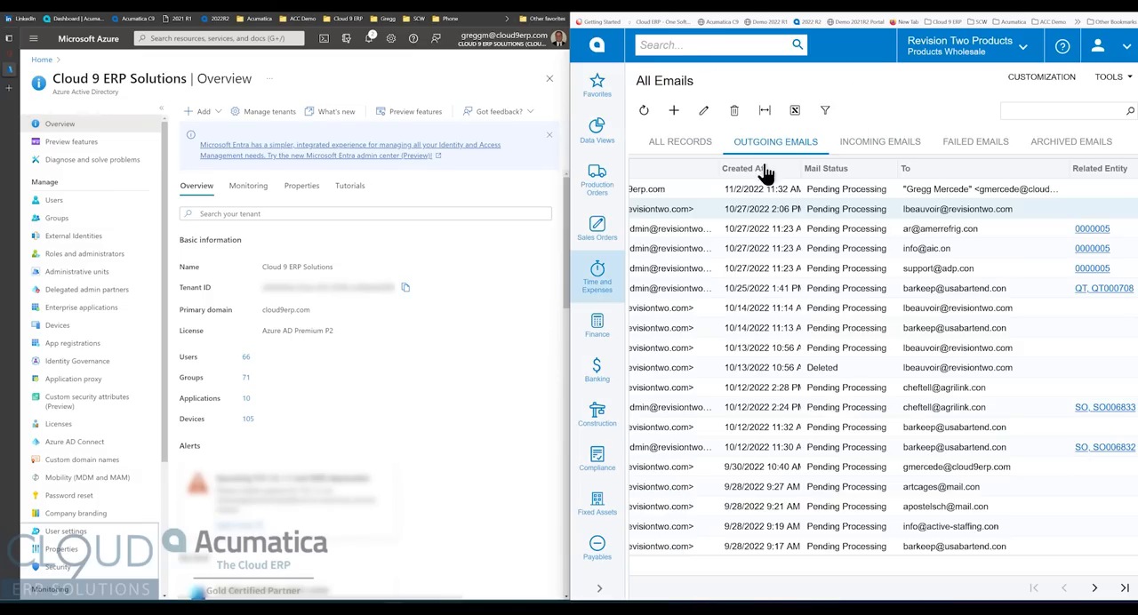
left_click(644, 110)
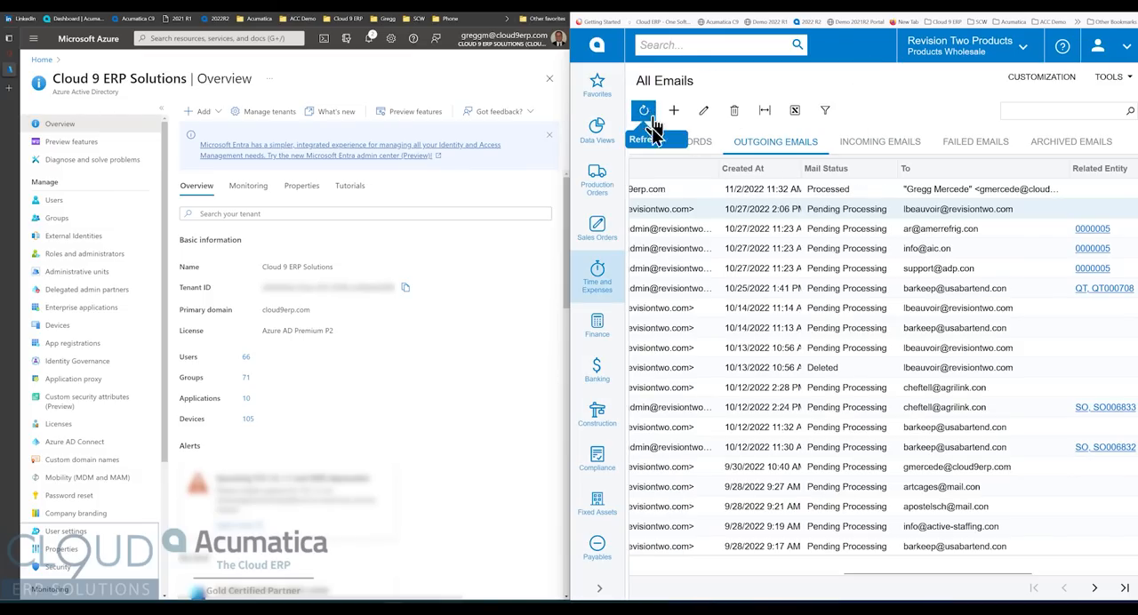
left_click(810, 194)
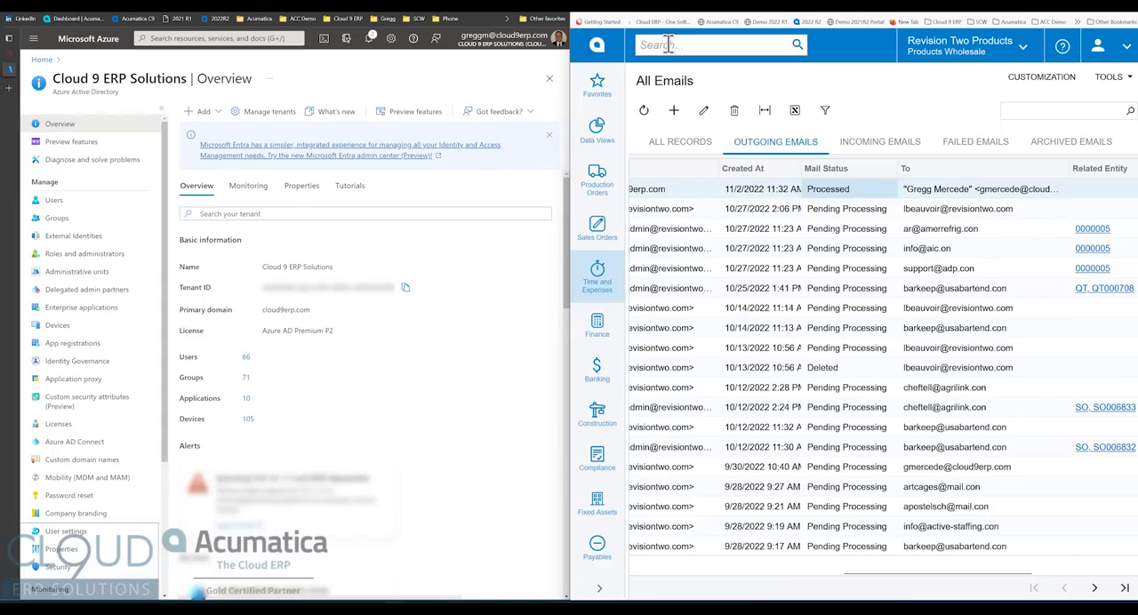
scroll(935, 552, "left", 2)
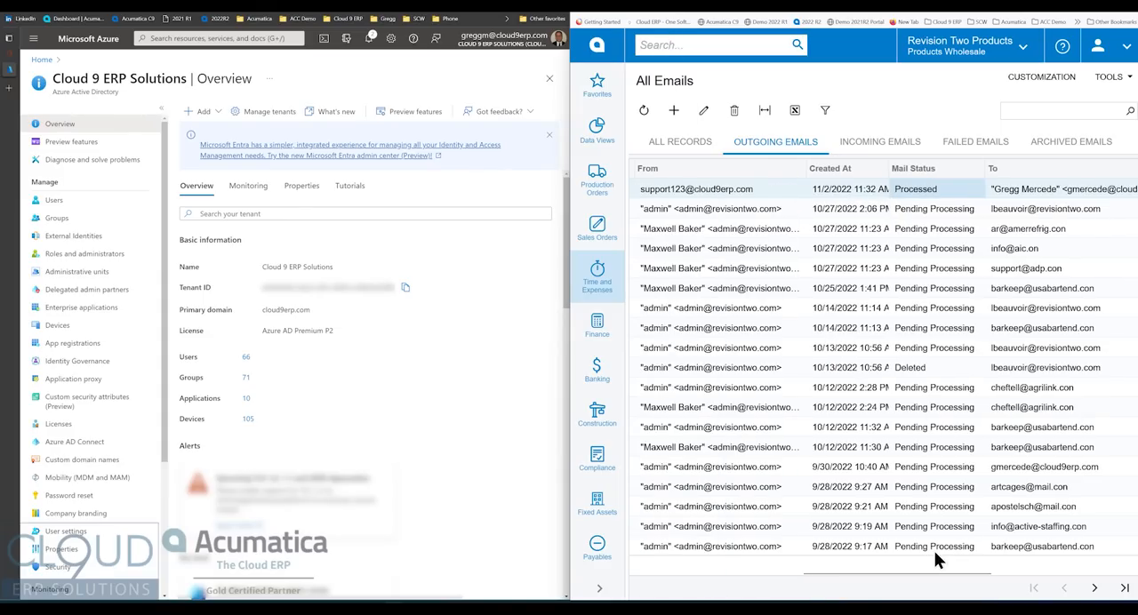
- Search for the Email Preferences screen, open it, and examine the Send User Emails Immediately option
left_click(649, 9)
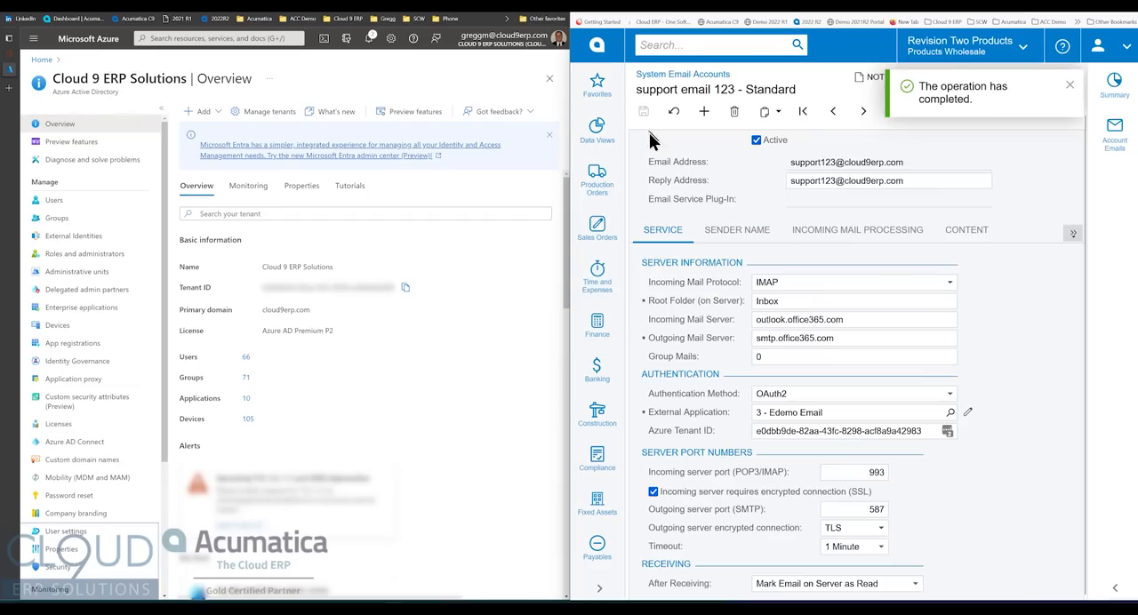
left_click(1068, 87)
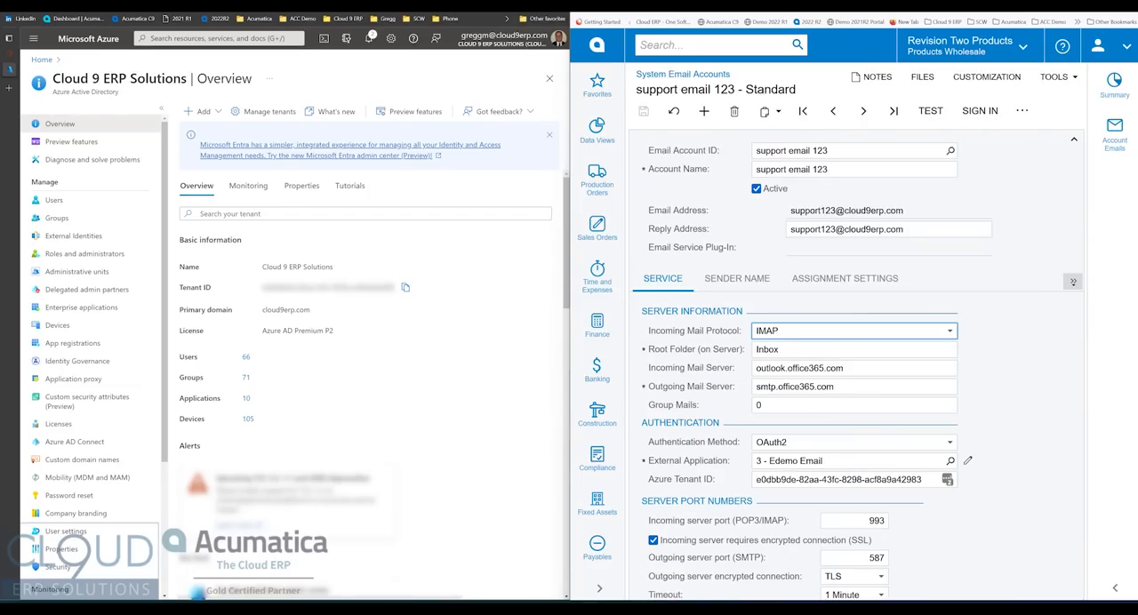
left_click(699, 49)
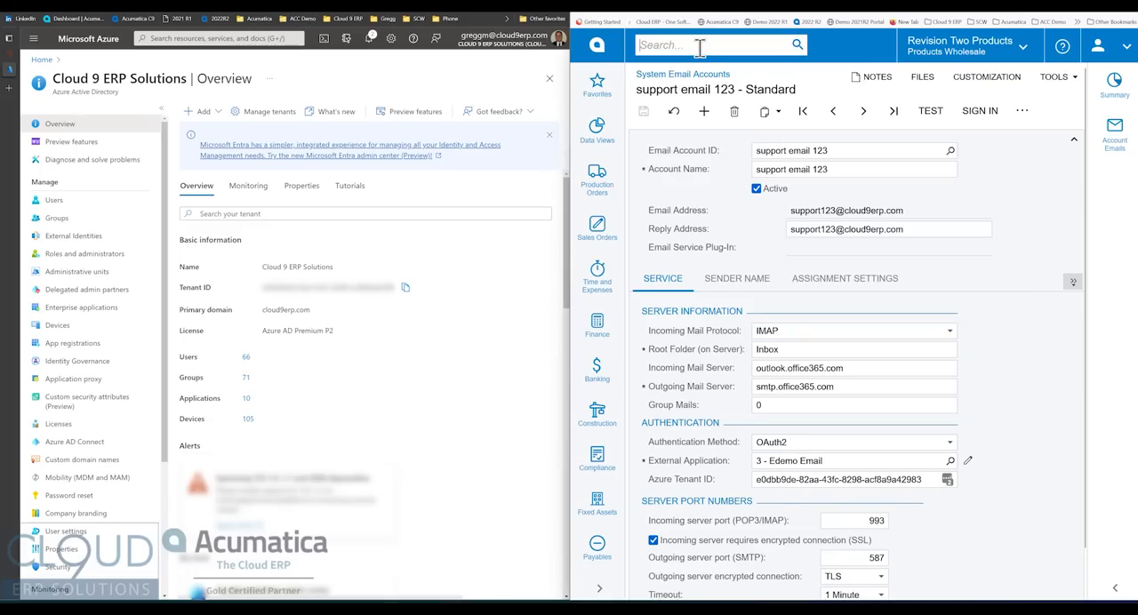
type("email pref")
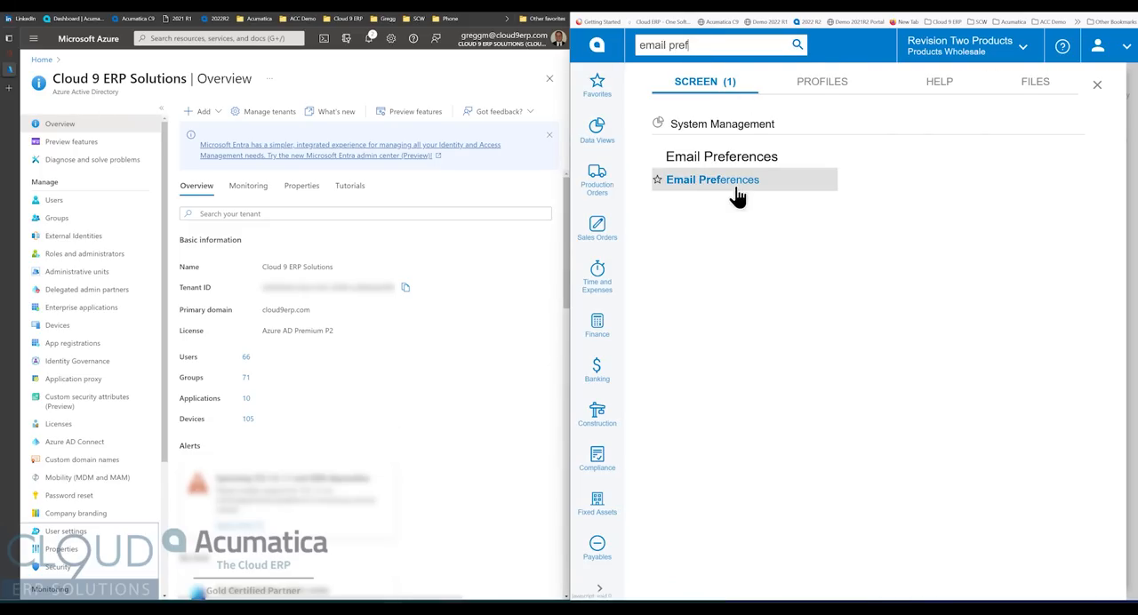
left_click(735, 186)
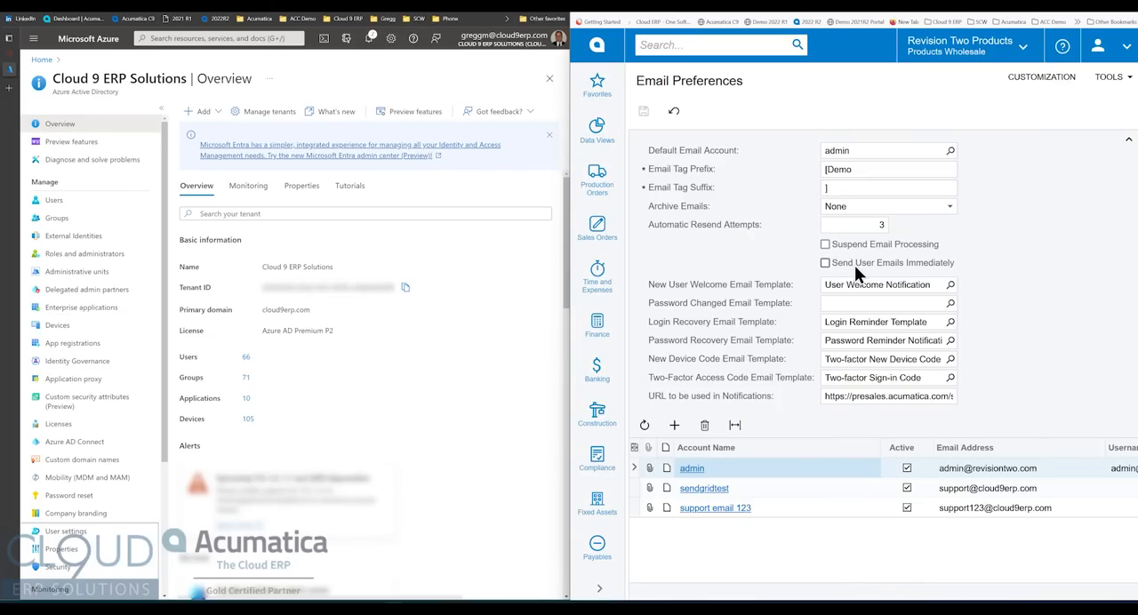
mouse_move(854, 265)
- Review the support email account's authentication method and tenant ID along with the Edemo Email external application's settings
left_click(653, 5)
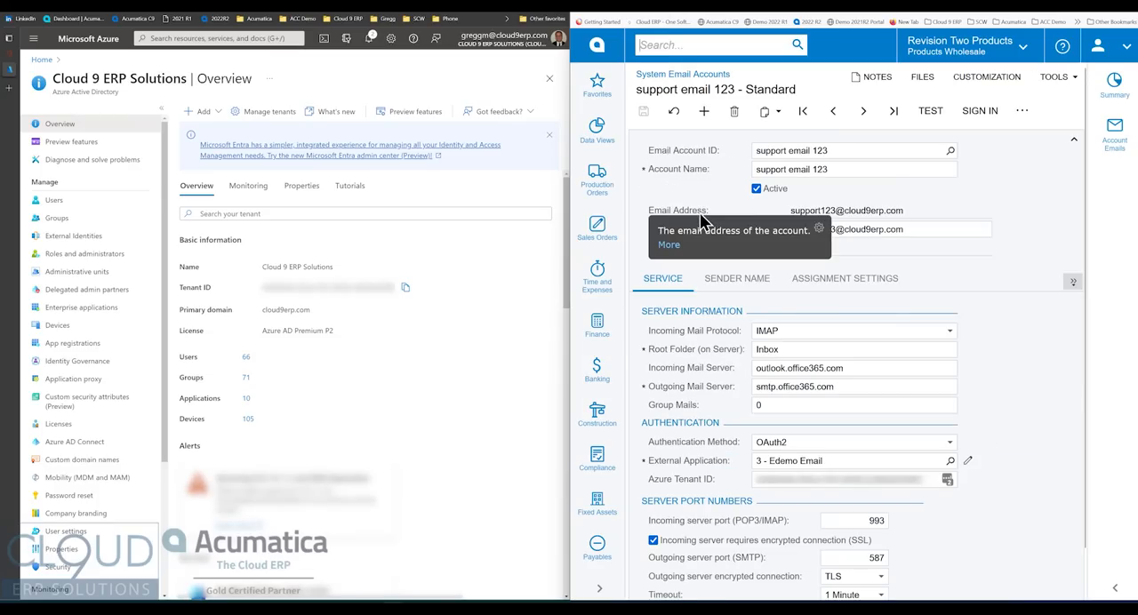
left_click(803, 447)
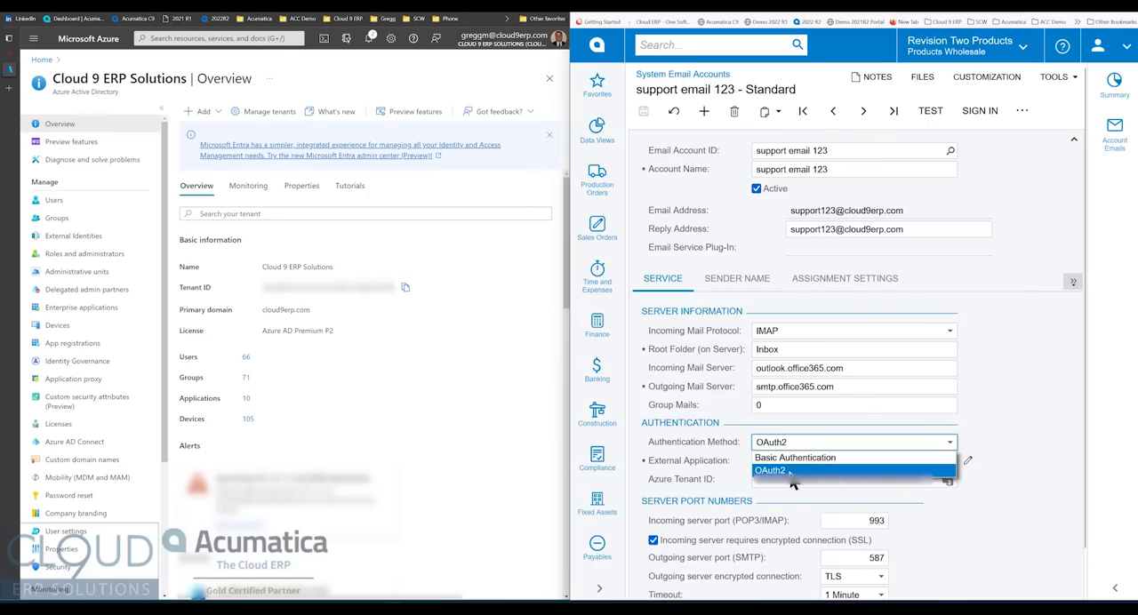
left_click(711, 233)
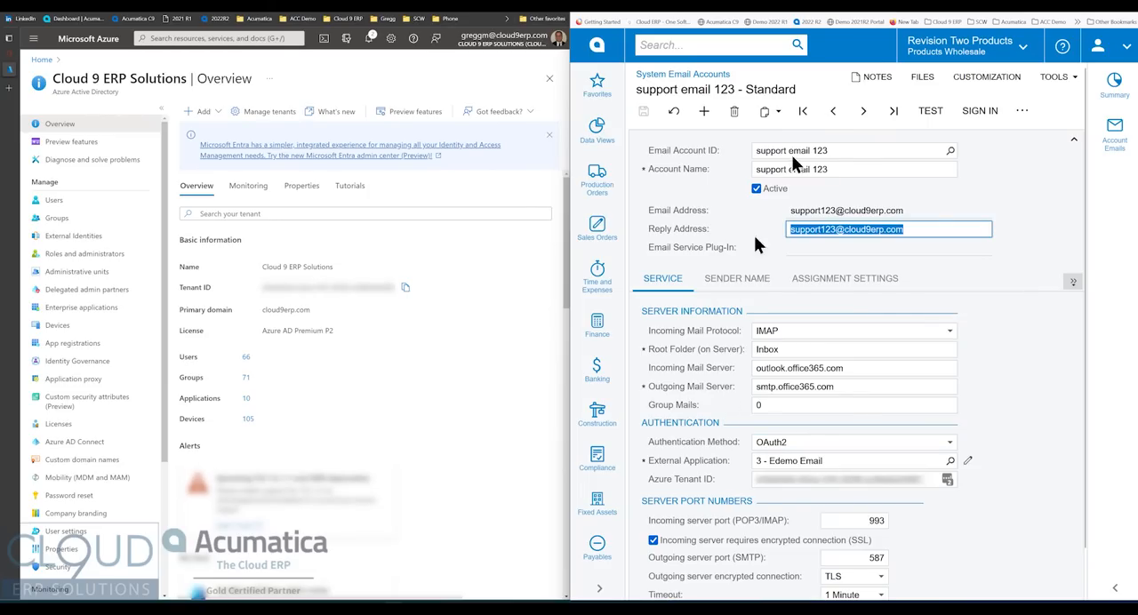
key("ctrl+Tab")
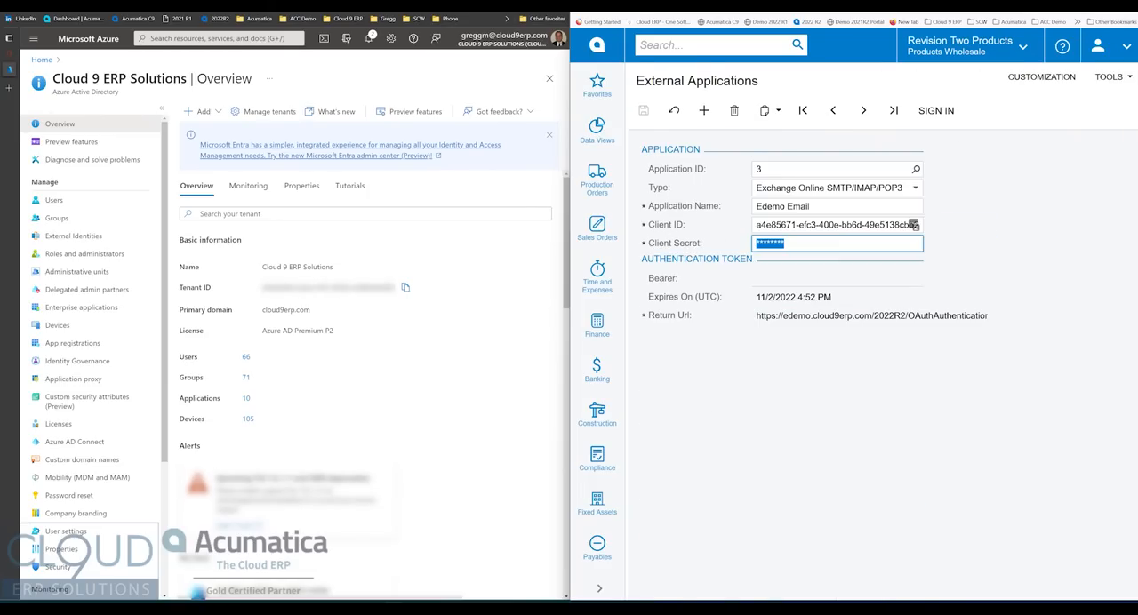
left_click(632, 4)
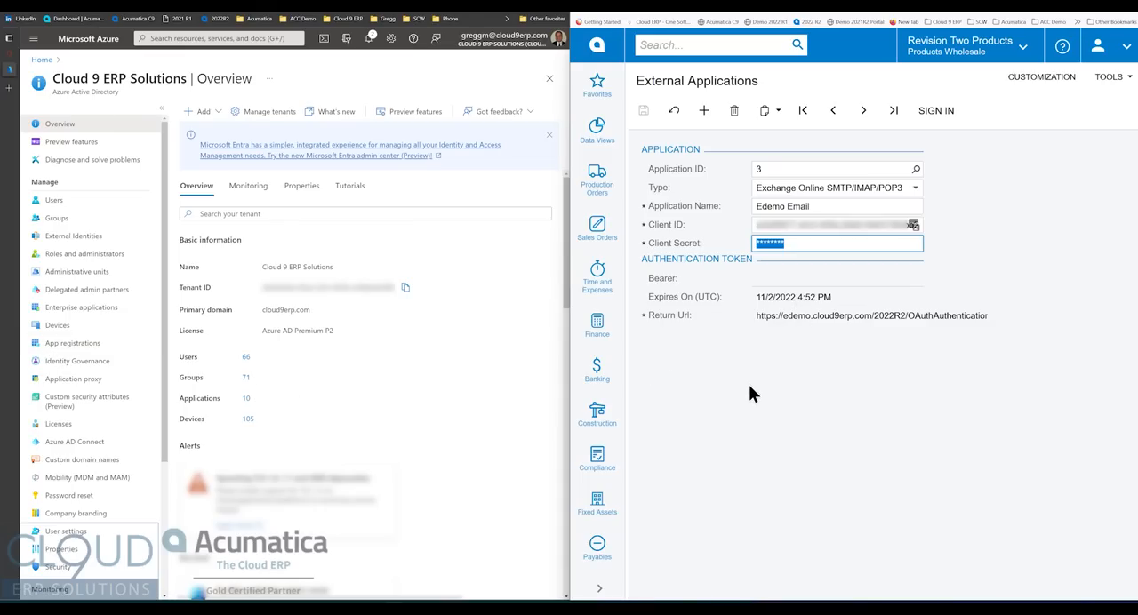
left_click(650, 8)
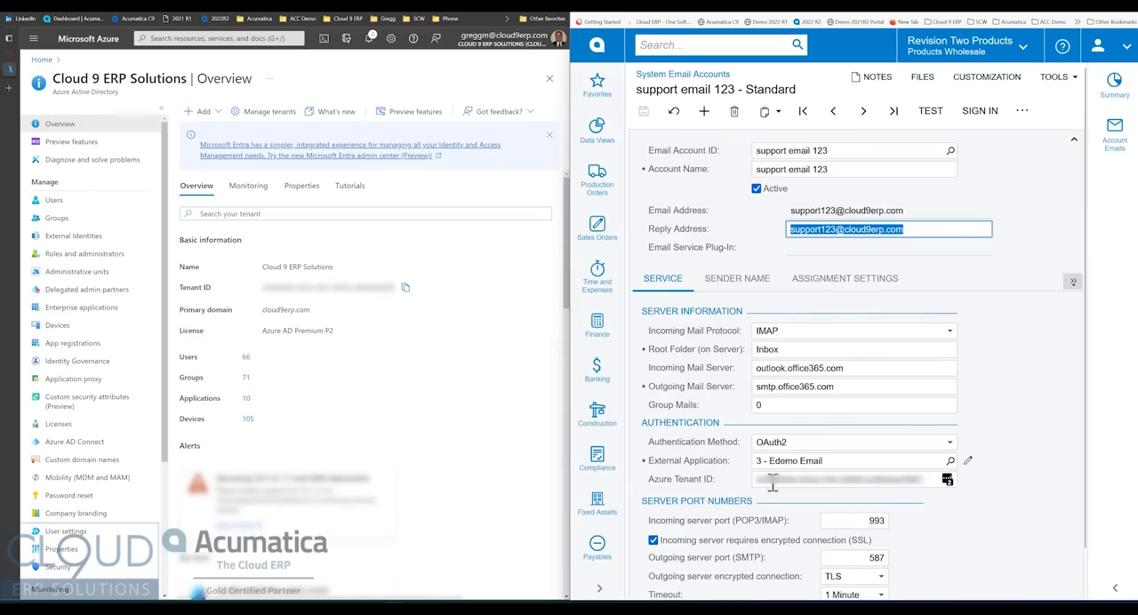
scroll(663, 416, "down", 1)
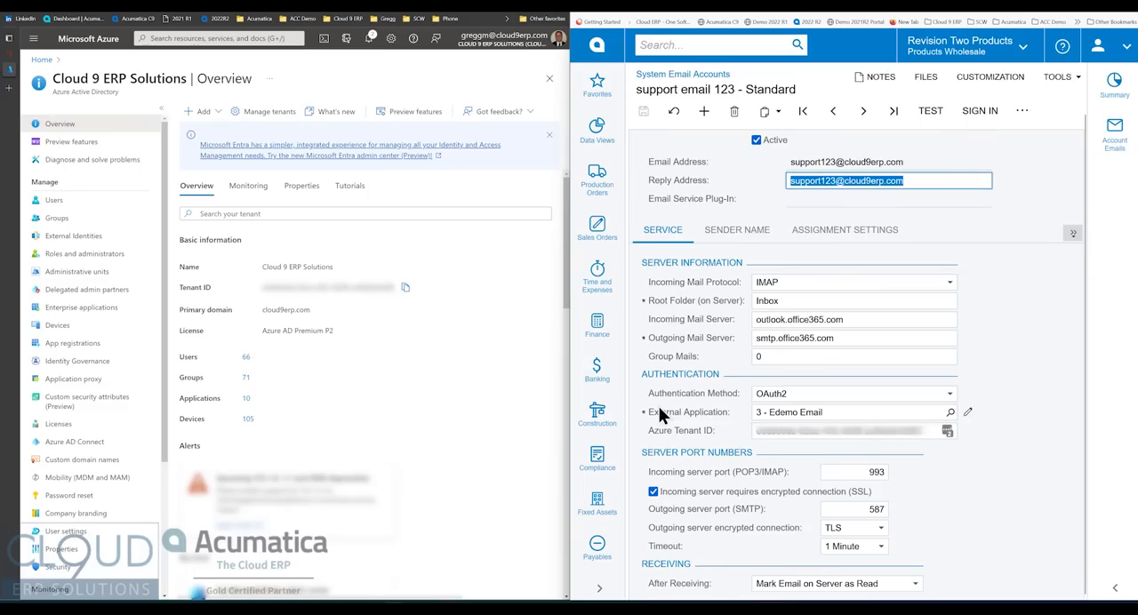